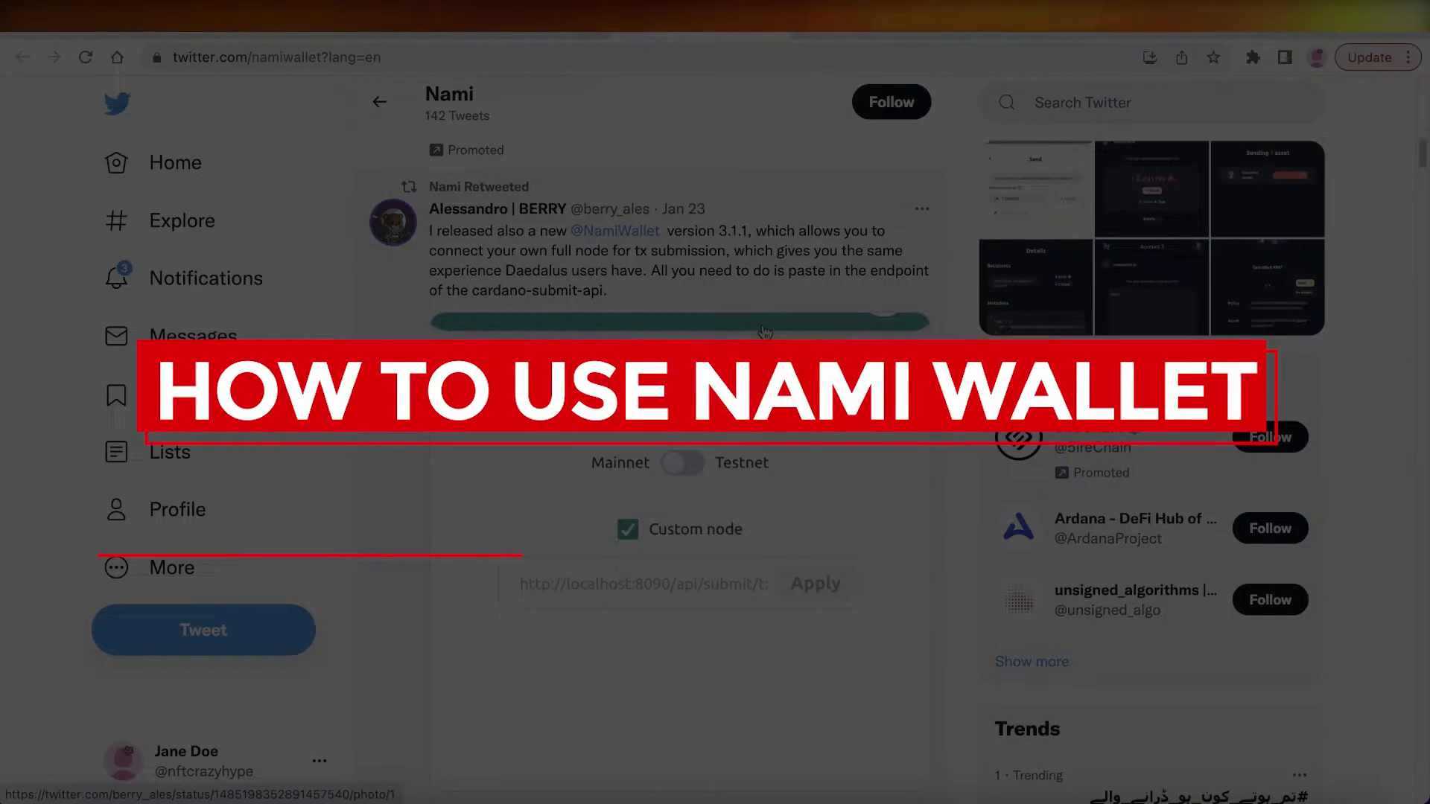
{"action": "scroll", "coordinate": [764, 330], "scroll_direction": "up", "scroll_amount": 10}
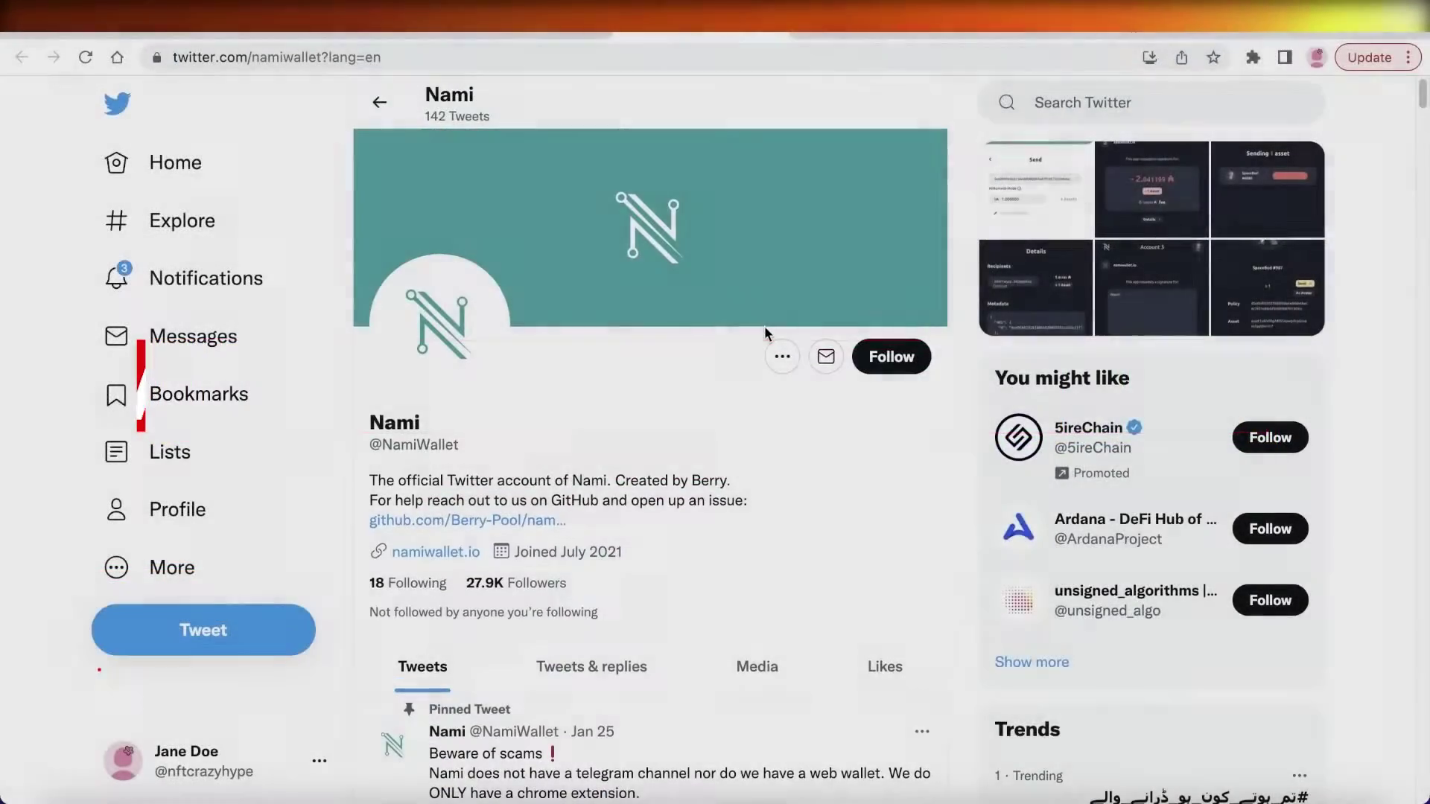
{"action": "scroll", "coordinate": [629, 231], "scroll_direction": "up", "scroll_amount": 3}
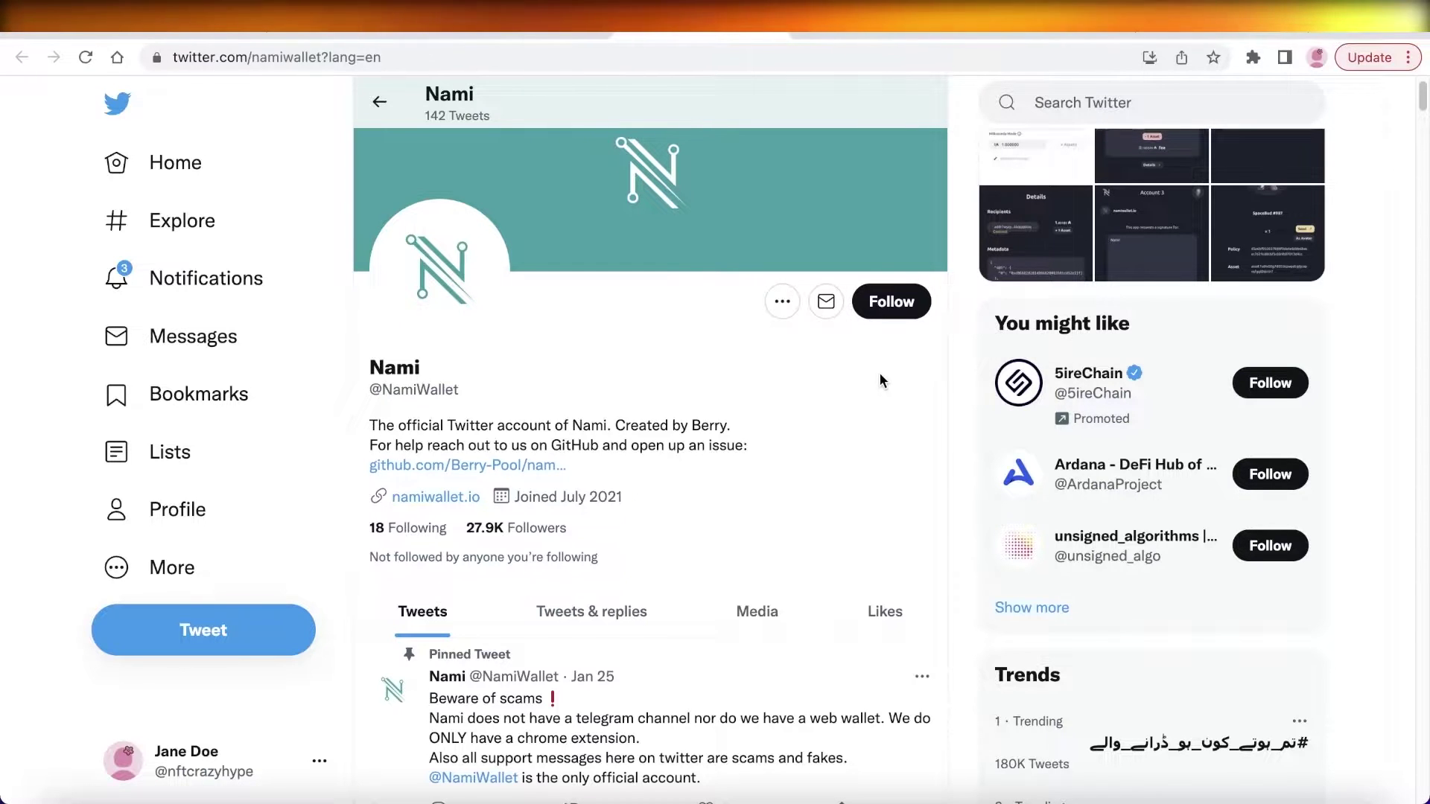
{"action": "scroll", "coordinate": [879, 373], "scroll_direction": "down", "scroll_amount": 20}
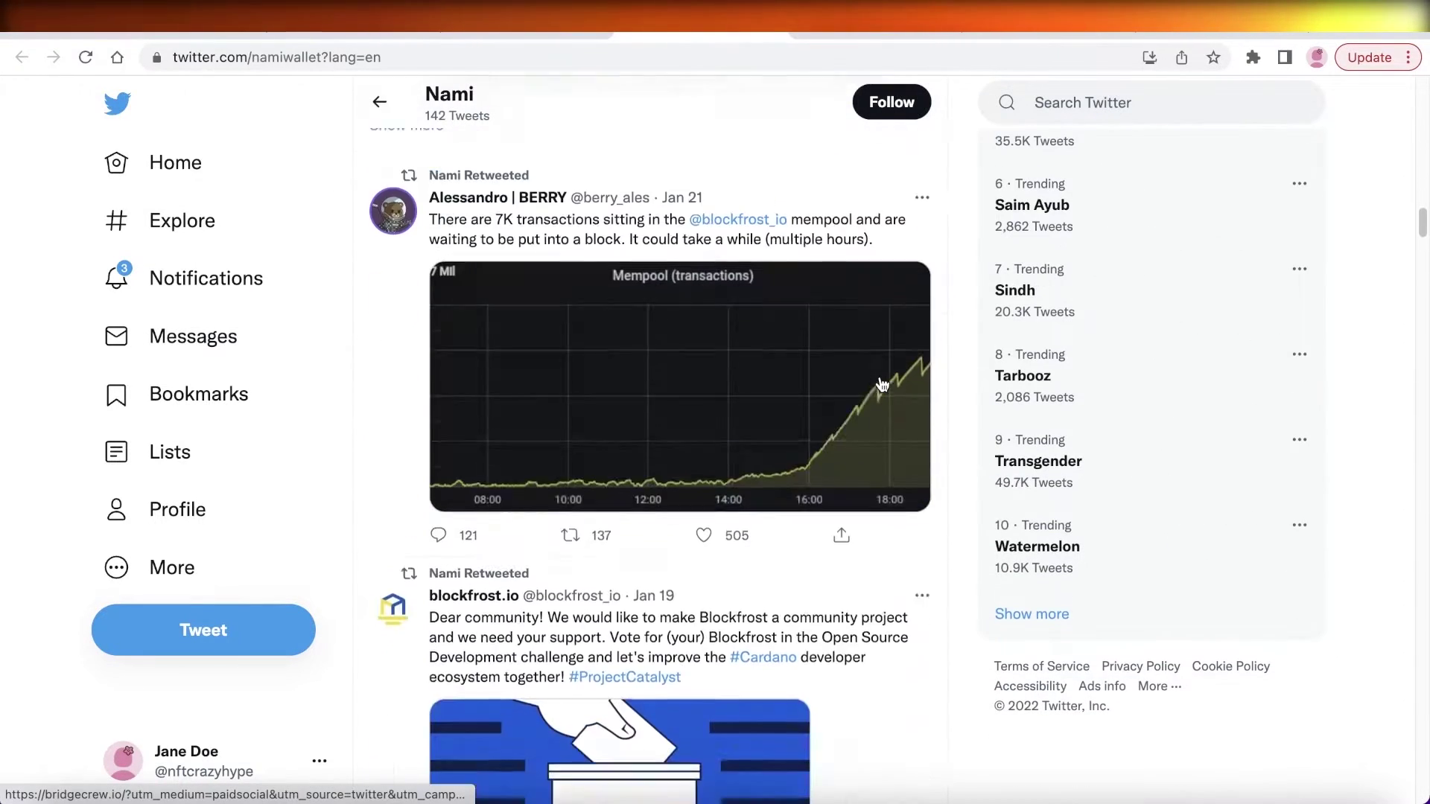
{"action": "scroll", "coordinate": [882, 385], "scroll_direction": "down", "scroll_amount": 20}
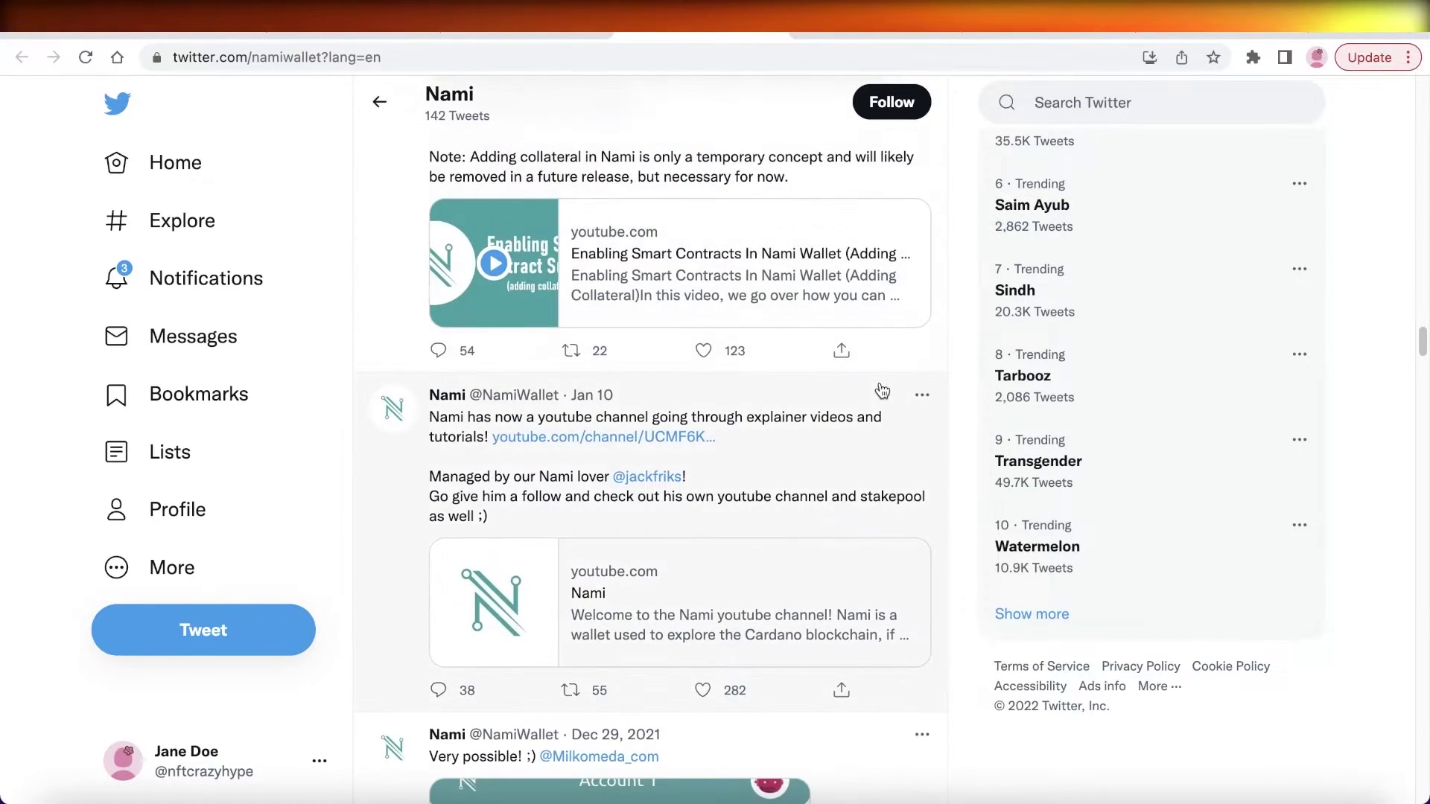
{"action": "scroll", "coordinate": [880, 390], "scroll_direction": "up", "scroll_amount": 3}
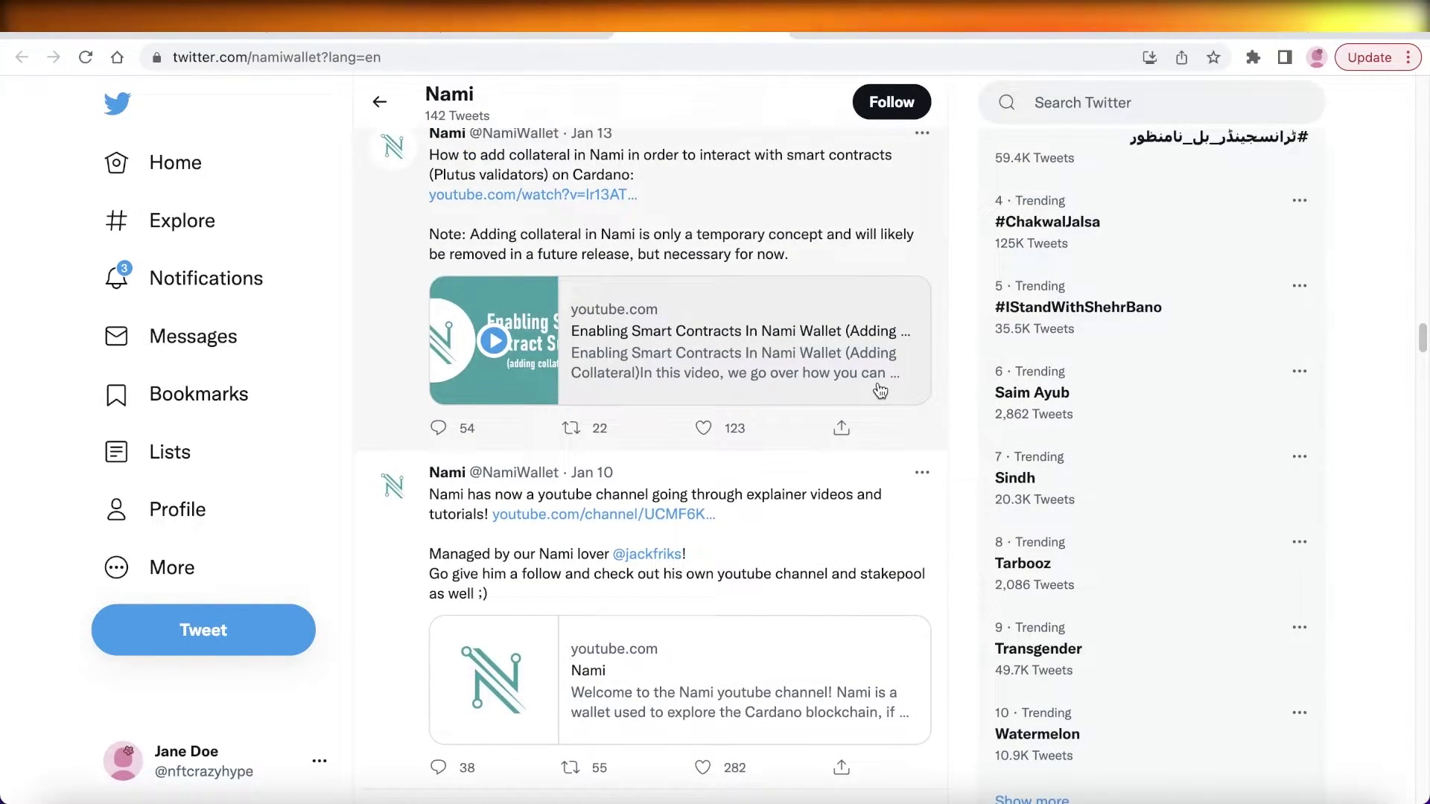
{"action": "scroll", "coordinate": [883, 403], "scroll_direction": "down", "scroll_amount": 1}
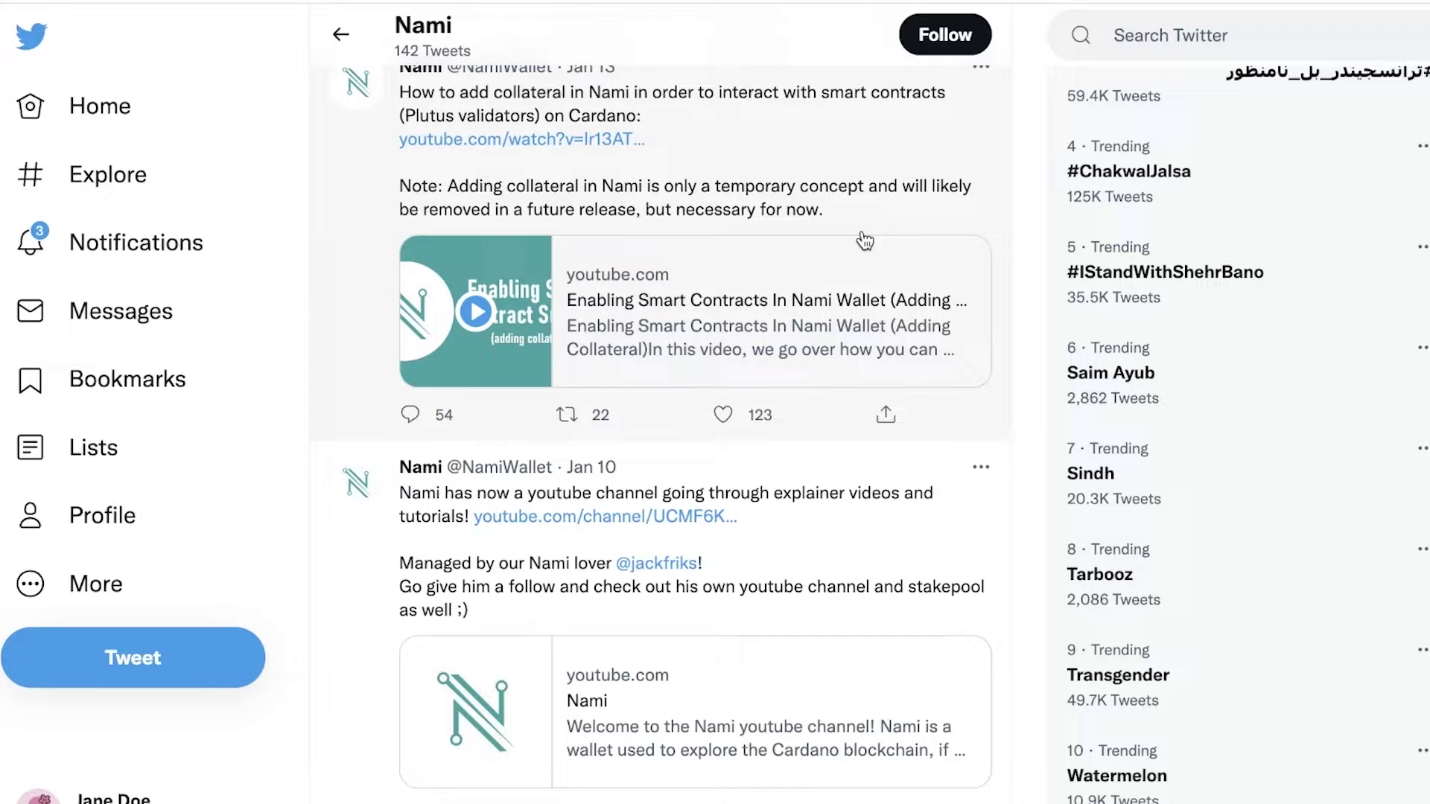
{"action": "scroll", "coordinate": [865, 241], "scroll_direction": "down", "scroll_amount": 8}
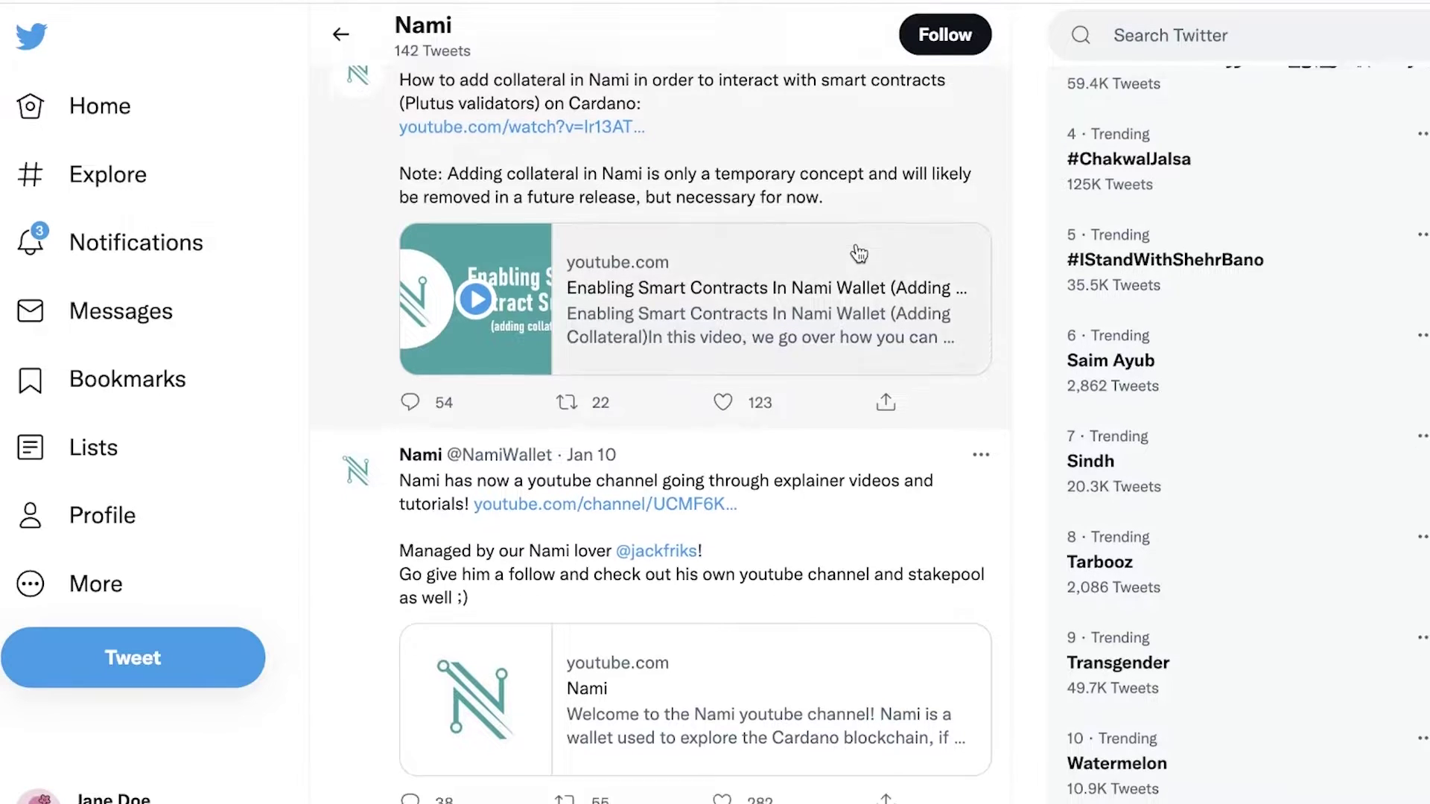
{"action": "scroll", "coordinate": [869, 249], "scroll_direction": "down", "scroll_amount": 8}
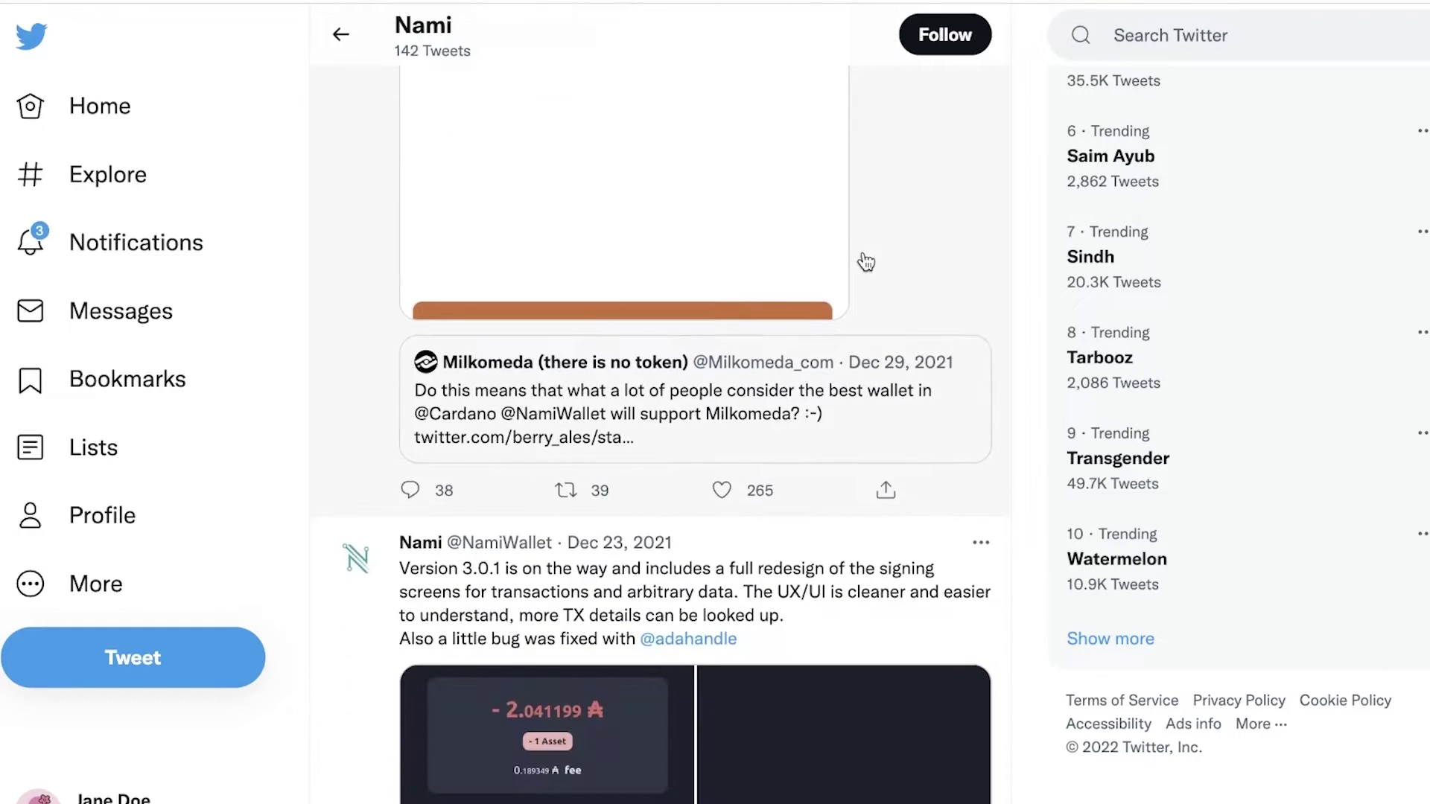
{"action": "scroll", "coordinate": [866, 268], "scroll_direction": "down", "scroll_amount": 3}
{"action": "scroll", "coordinate": [866, 280], "scroll_direction": "down", "scroll_amount": 15}
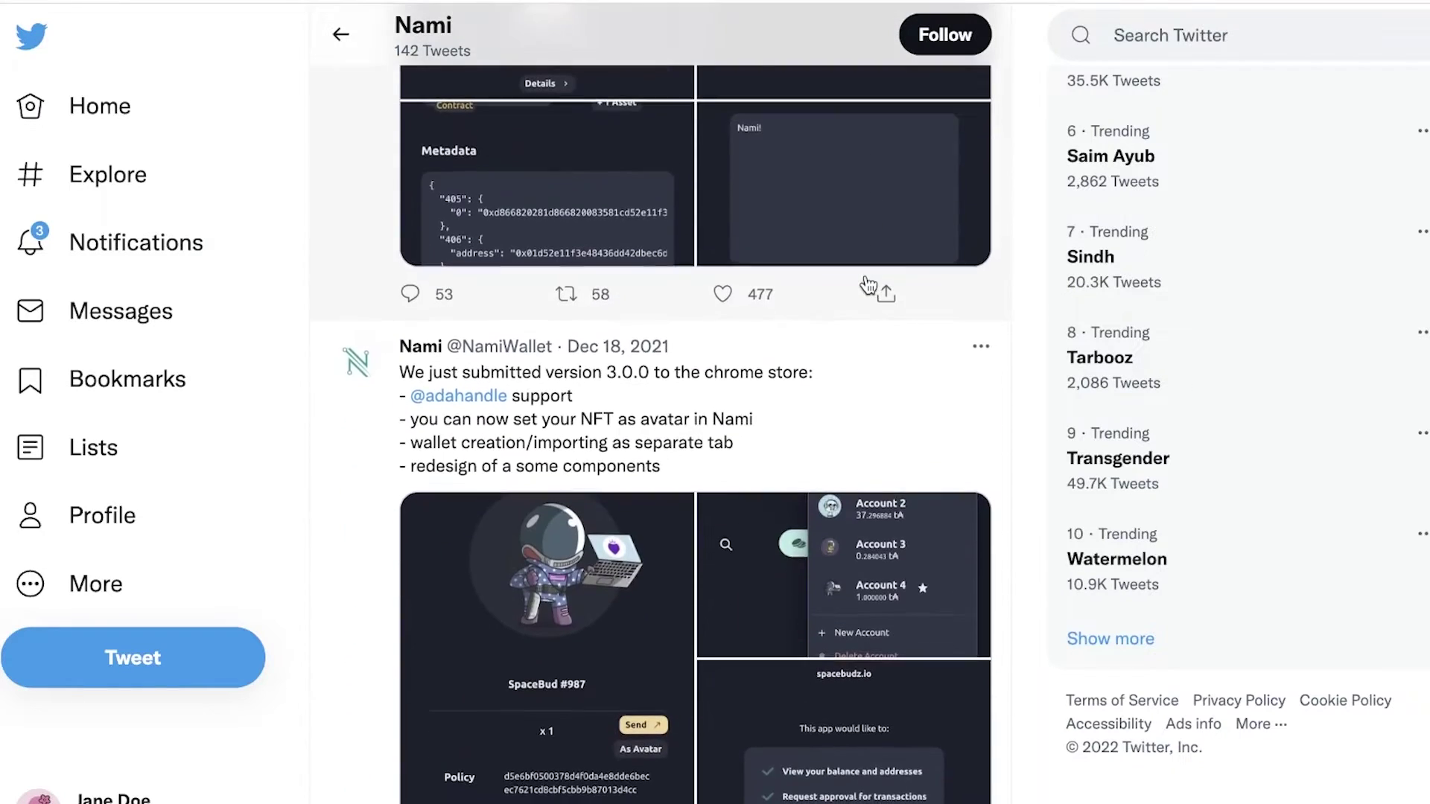
{"action": "scroll", "coordinate": [868, 286], "scroll_direction": "down", "scroll_amount": 20}
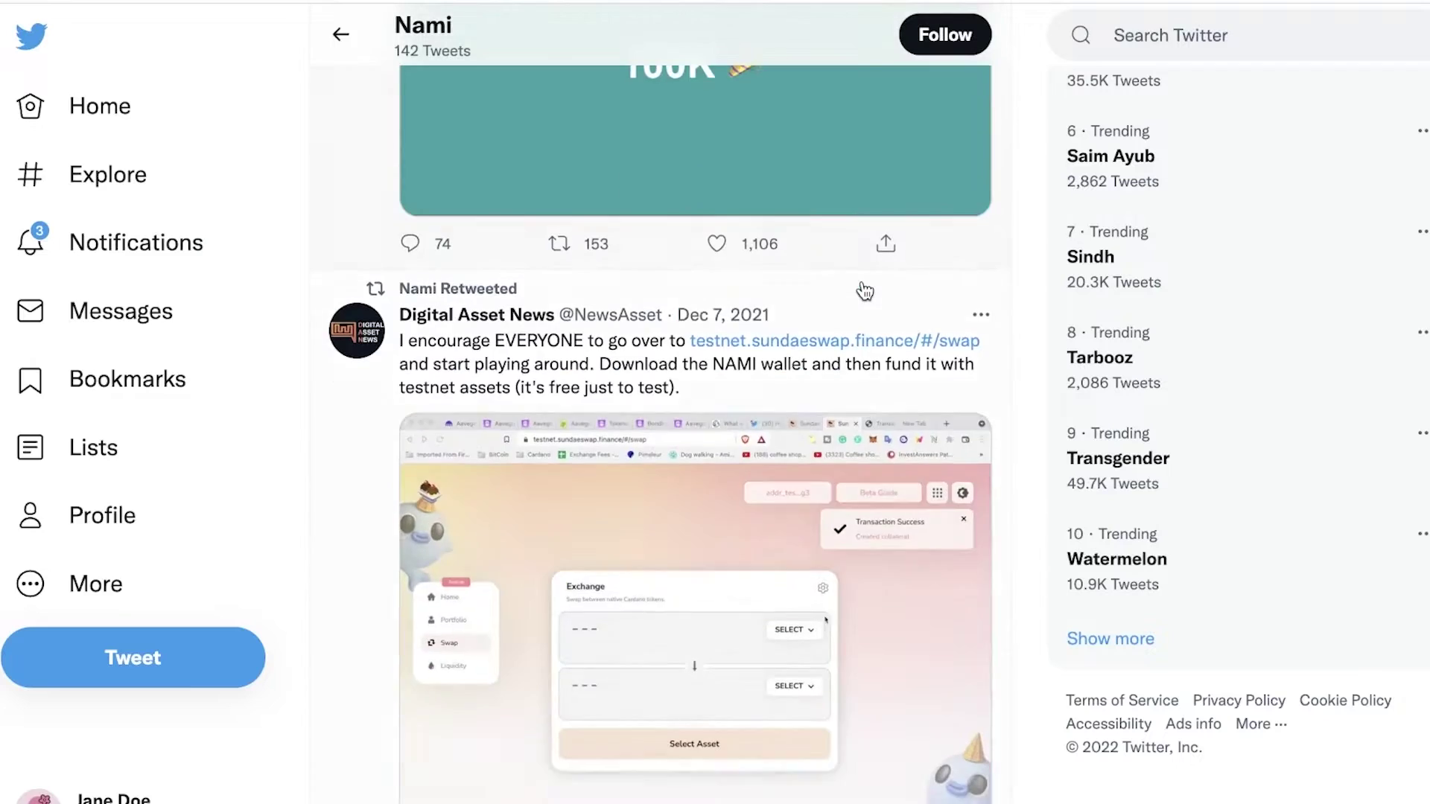
{"action": "scroll", "coordinate": [864, 290], "scroll_direction": "down", "scroll_amount": 12}
{"action": "scroll", "coordinate": [862, 290], "scroll_direction": "down", "scroll_amount": 4}
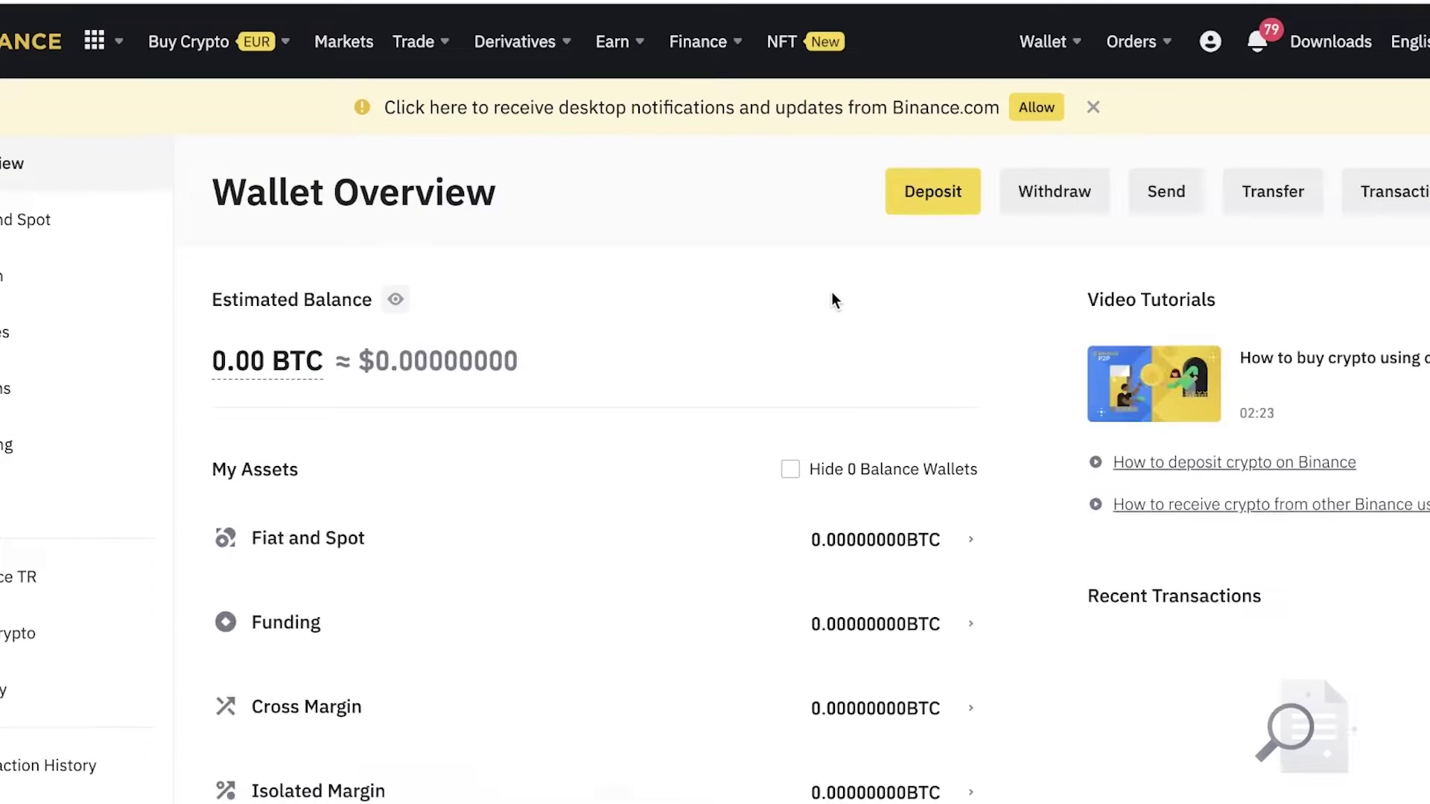
Review Binance's 0.00 BTC Wallet Overview and dismiss the desktop notifications banner.
{"action": "scroll", "coordinate": [831, 301], "scroll_direction": "down", "scroll_amount": 1}
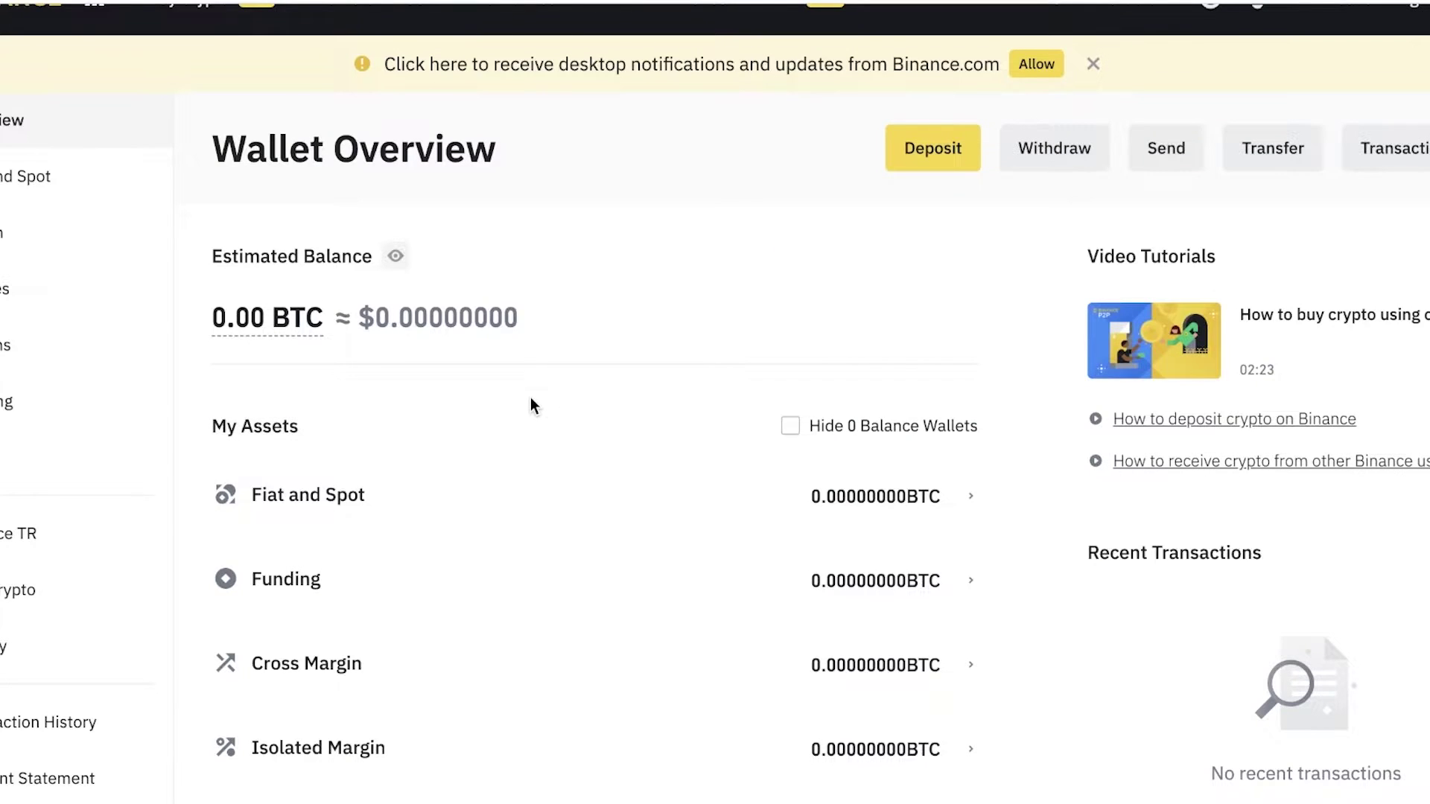
{"action": "scroll", "coordinate": [534, 406], "scroll_direction": "up", "scroll_amount": 1}
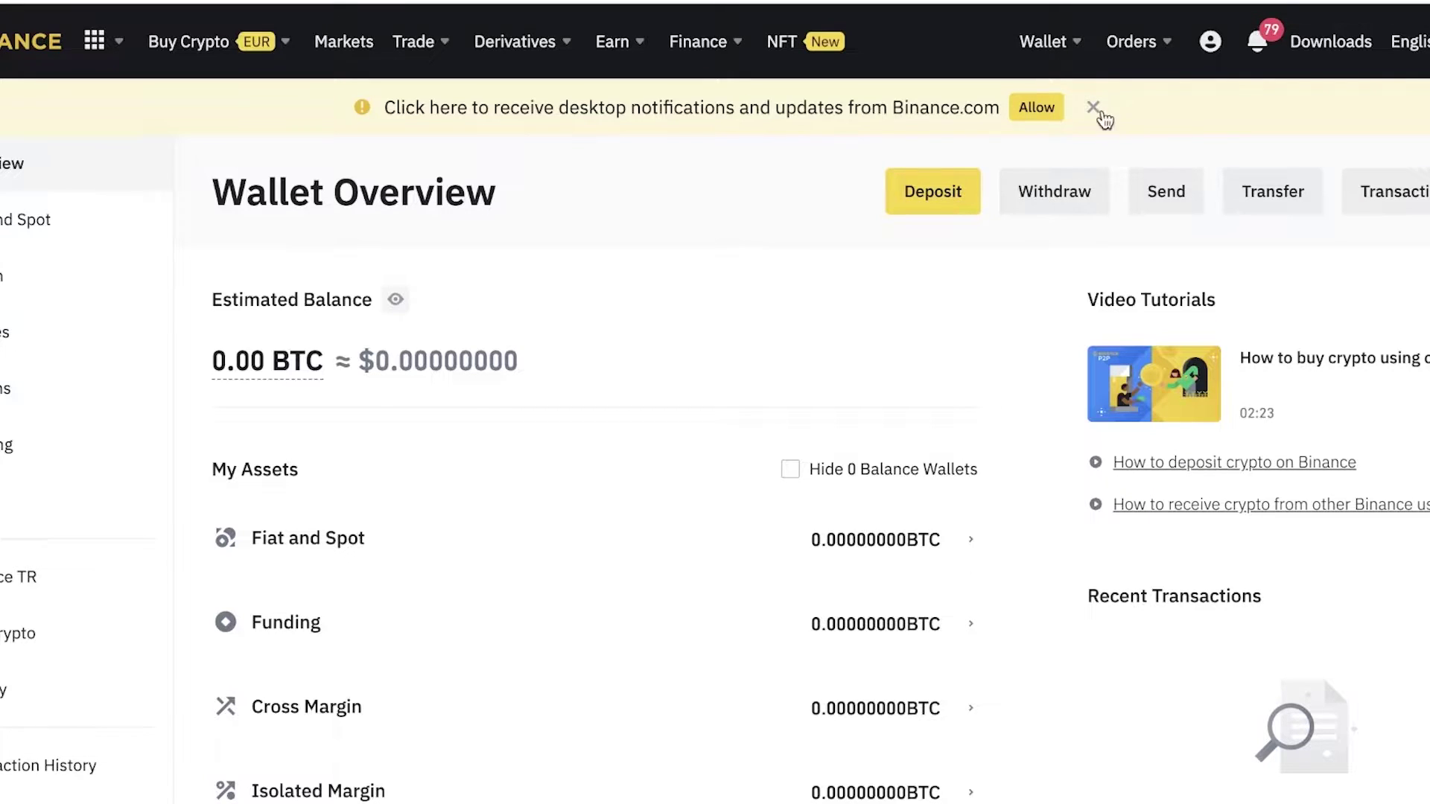
{"action": "left_click", "coordinate": [1094, 108]}
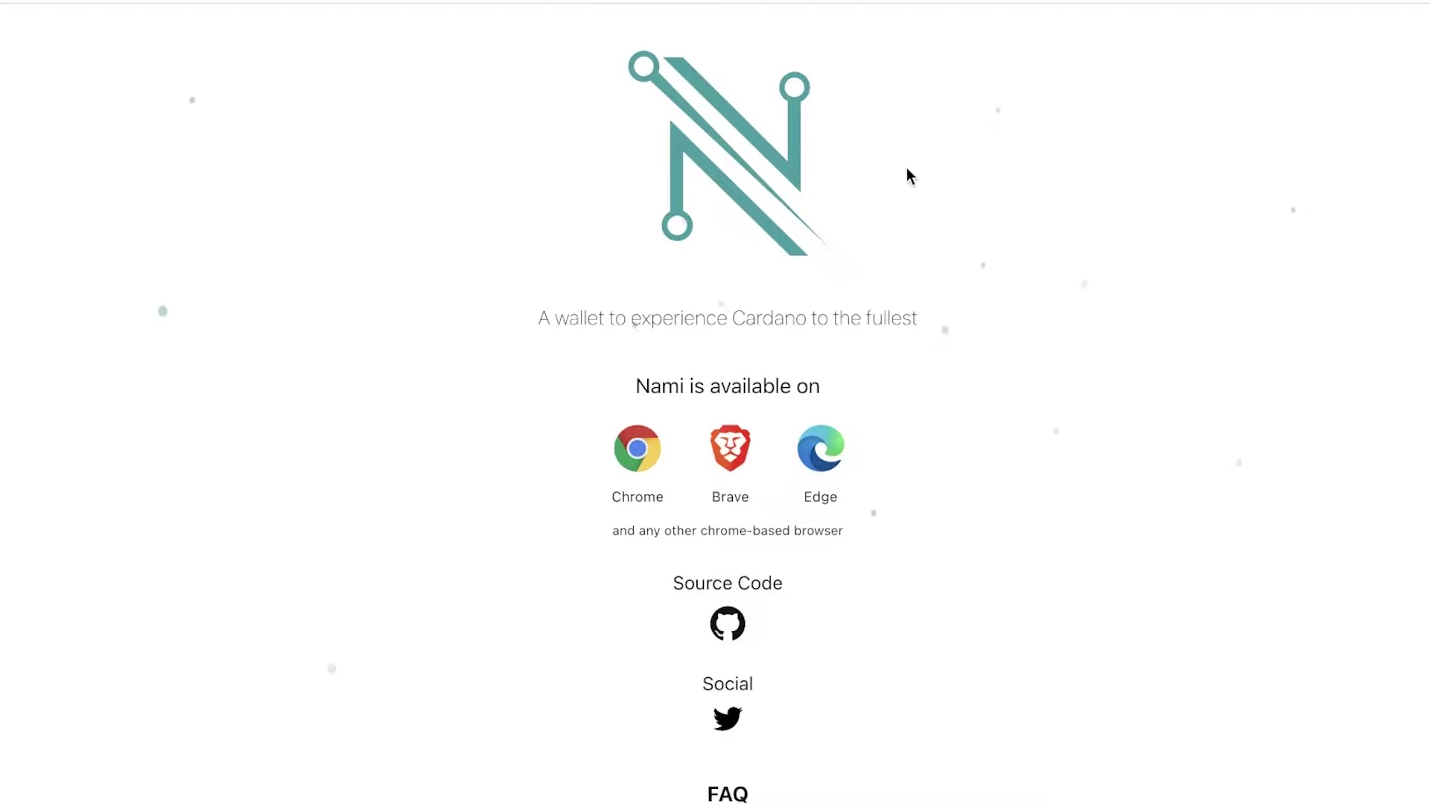
Expand and collapse the 'What is Nami' FAQ answer on namiwallet.io.
{"action": "scroll", "coordinate": [836, 361], "scroll_direction": "down", "scroll_amount": 6}
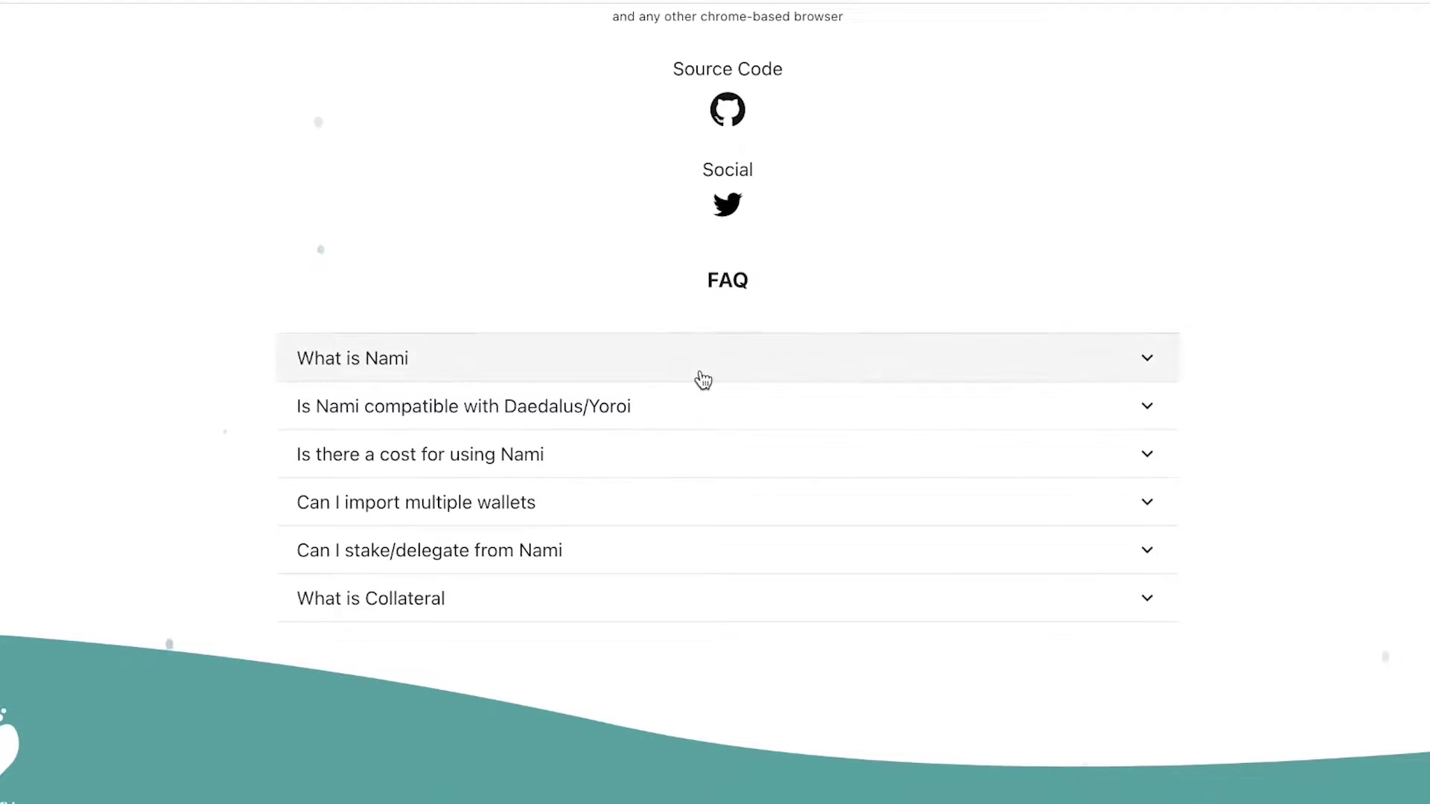
{"action": "left_click", "coordinate": [701, 372]}
{"action": "scroll", "coordinate": [745, 313], "scroll_direction": "down", "scroll_amount": 3}
{"action": "scroll", "coordinate": [844, 195], "scroll_direction": "up", "scroll_amount": 1}
{"action": "left_click", "coordinate": [844, 195]}
{"action": "left_click", "coordinate": [1267, 205]}
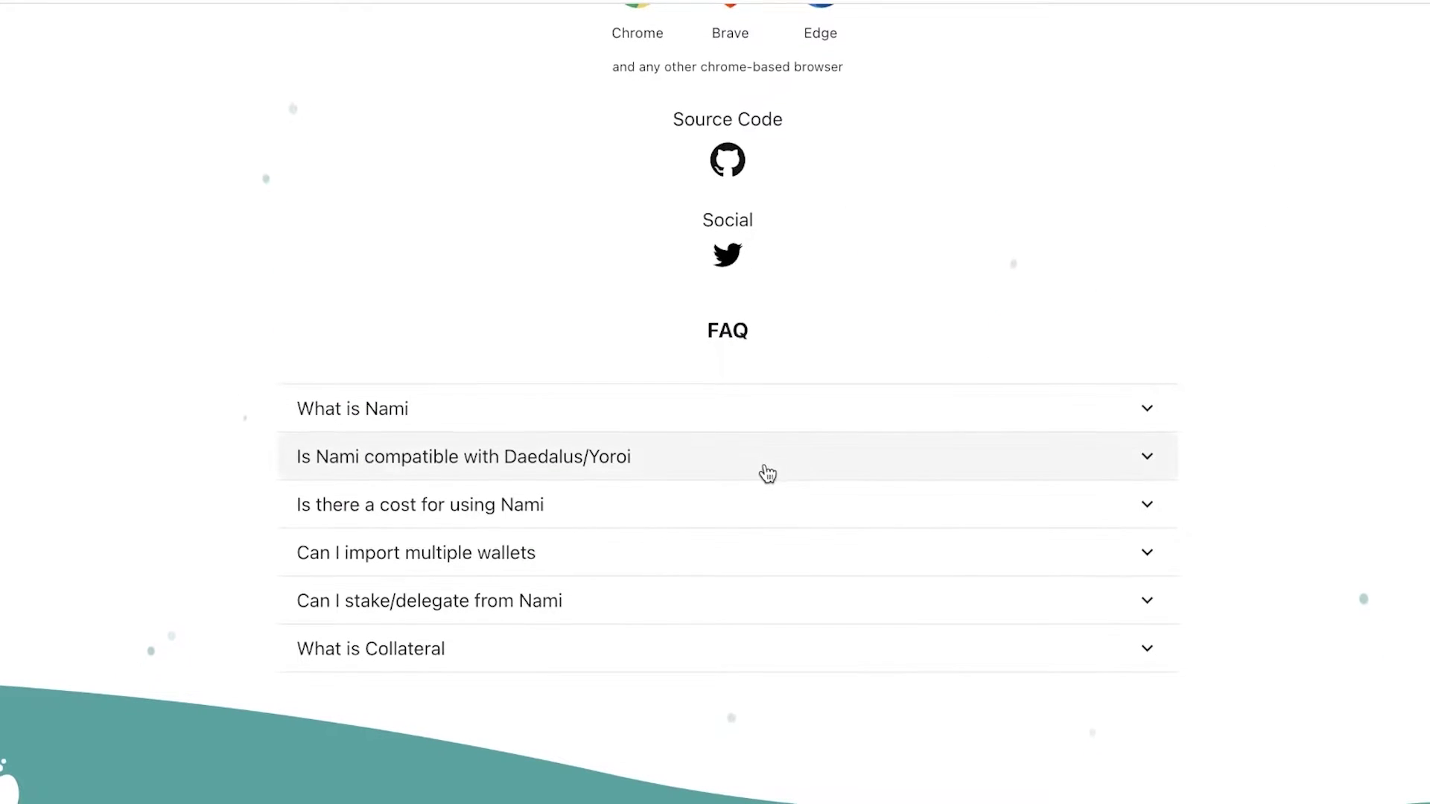
Read and collapse the FAQ answers on cost, importing multiple wallets, and staking/delegation.
{"action": "left_click", "coordinate": [590, 511]}
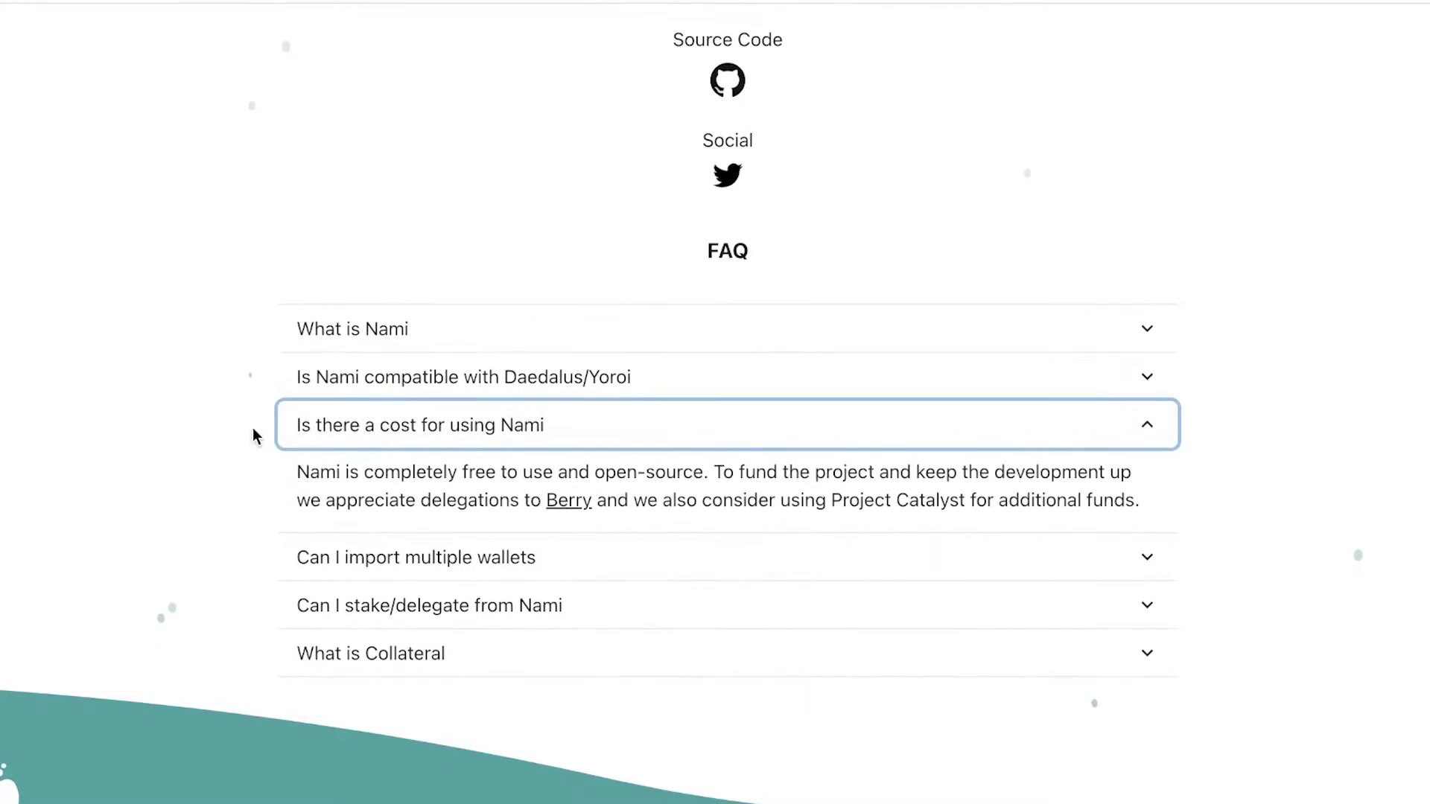
{"action": "left_click", "coordinate": [479, 427]}
{"action": "left_click", "coordinate": [479, 558]}
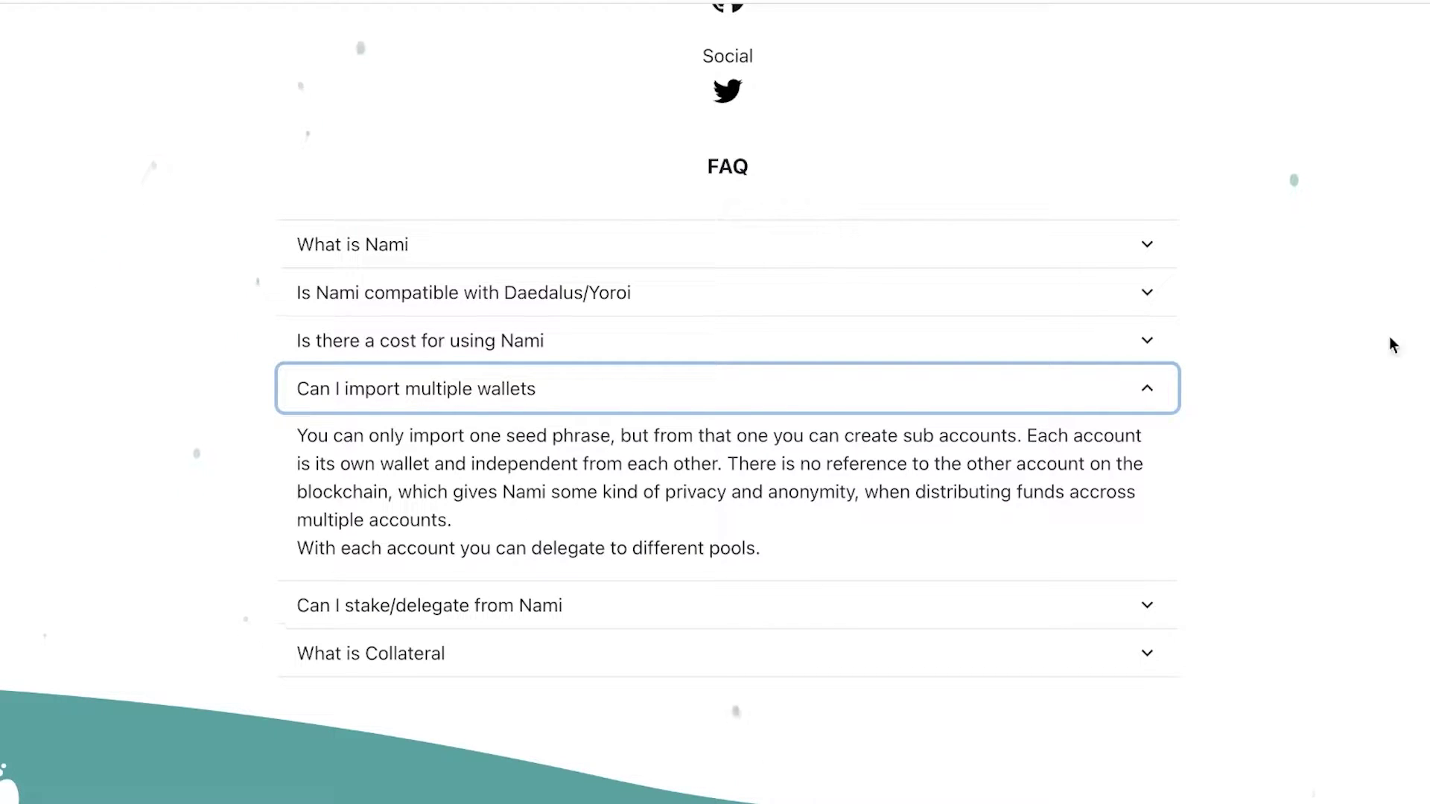
{"action": "left_click", "coordinate": [904, 403]}
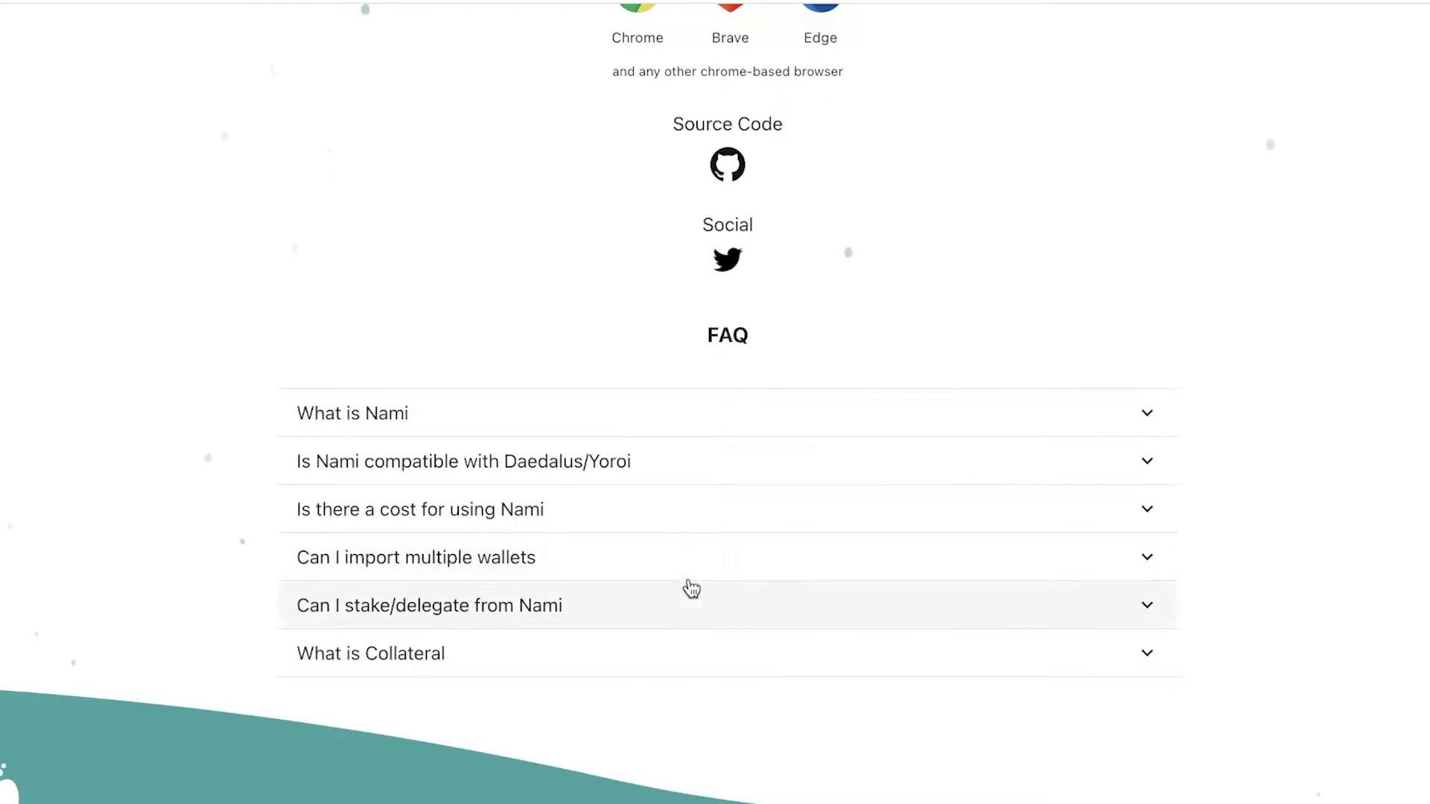
{"action": "left_click", "coordinate": [666, 617]}
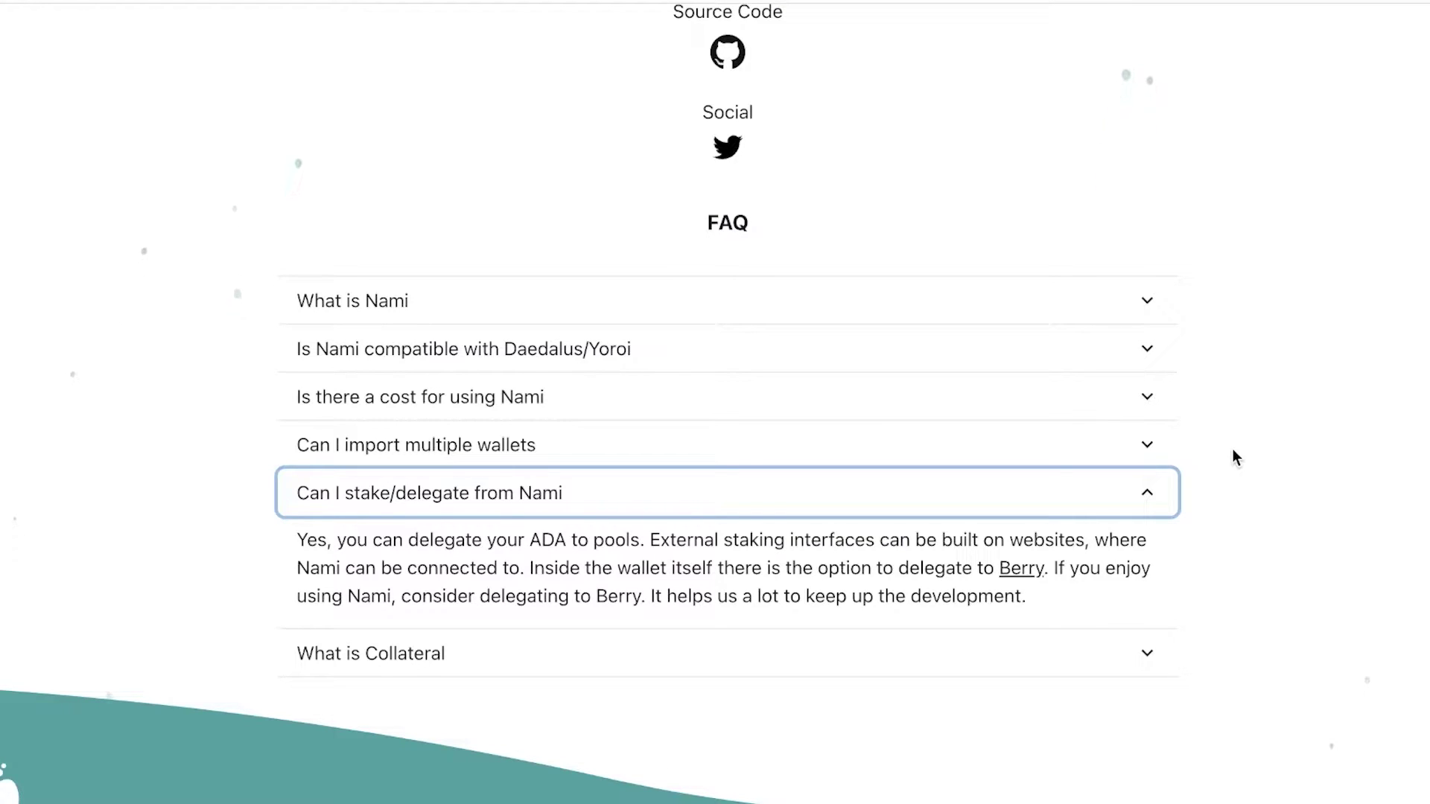
{"action": "left_click", "coordinate": [1046, 502]}
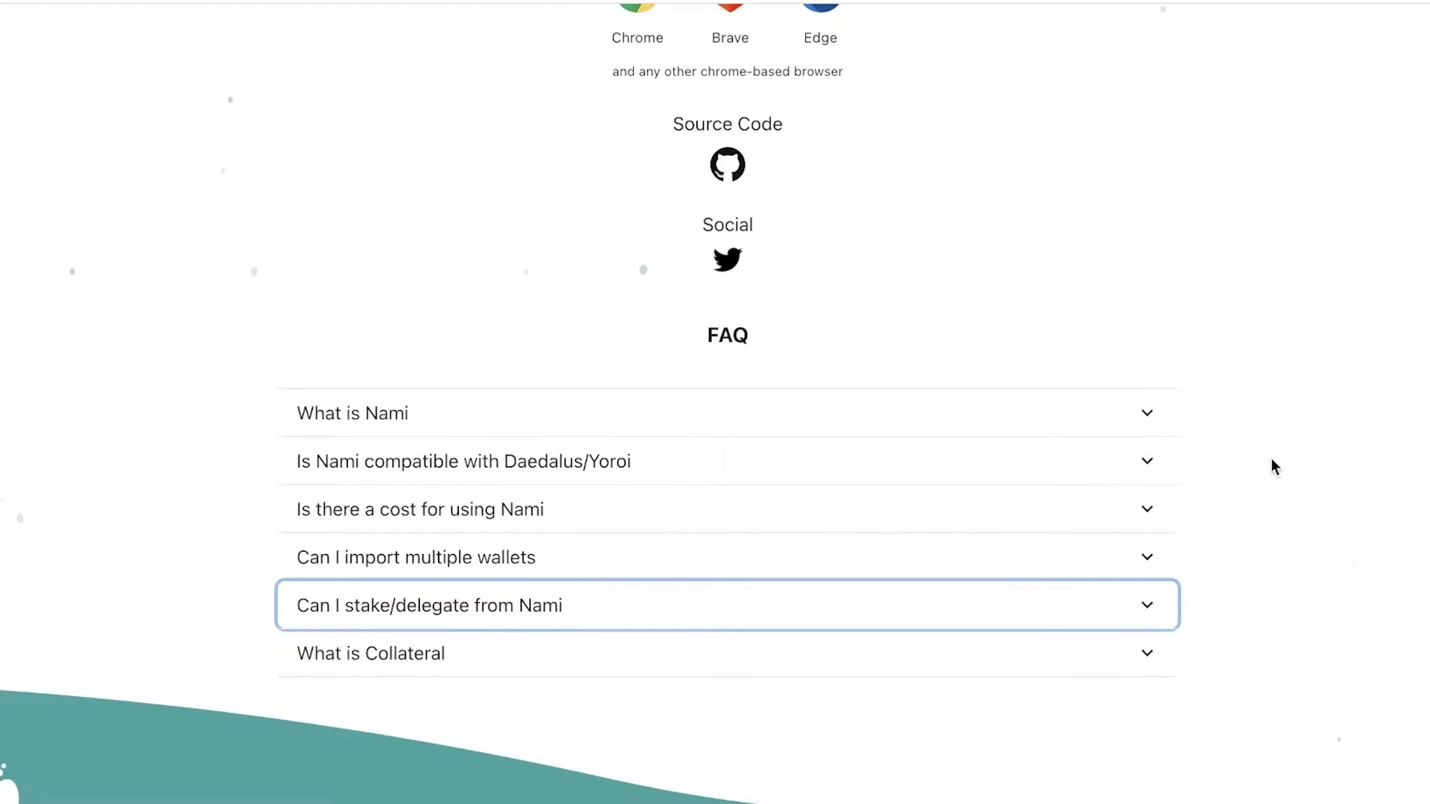
Read and collapse the 'What is Collateral' answer, returning to the top of the page.
{"action": "scroll", "coordinate": [849, 494], "scroll_direction": "up", "scroll_amount": 5}
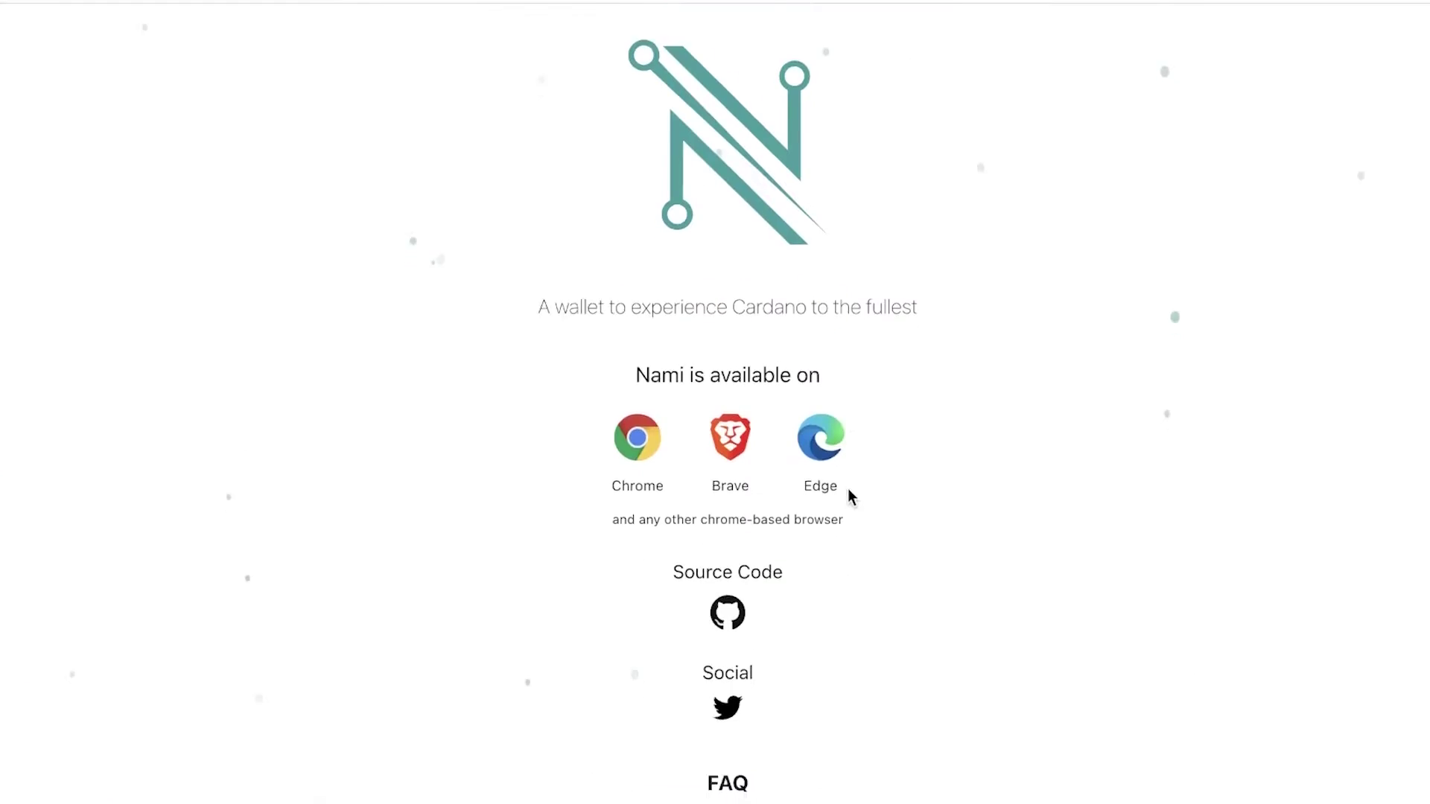
{"action": "scroll", "coordinate": [748, 575], "scroll_direction": "down", "scroll_amount": 6}
{"action": "left_click", "coordinate": [748, 585]}
{"action": "scroll", "coordinate": [749, 584], "scroll_direction": "down", "scroll_amount": 5}
{"action": "scroll", "coordinate": [1070, 517], "scroll_direction": "up", "scroll_amount": 6}
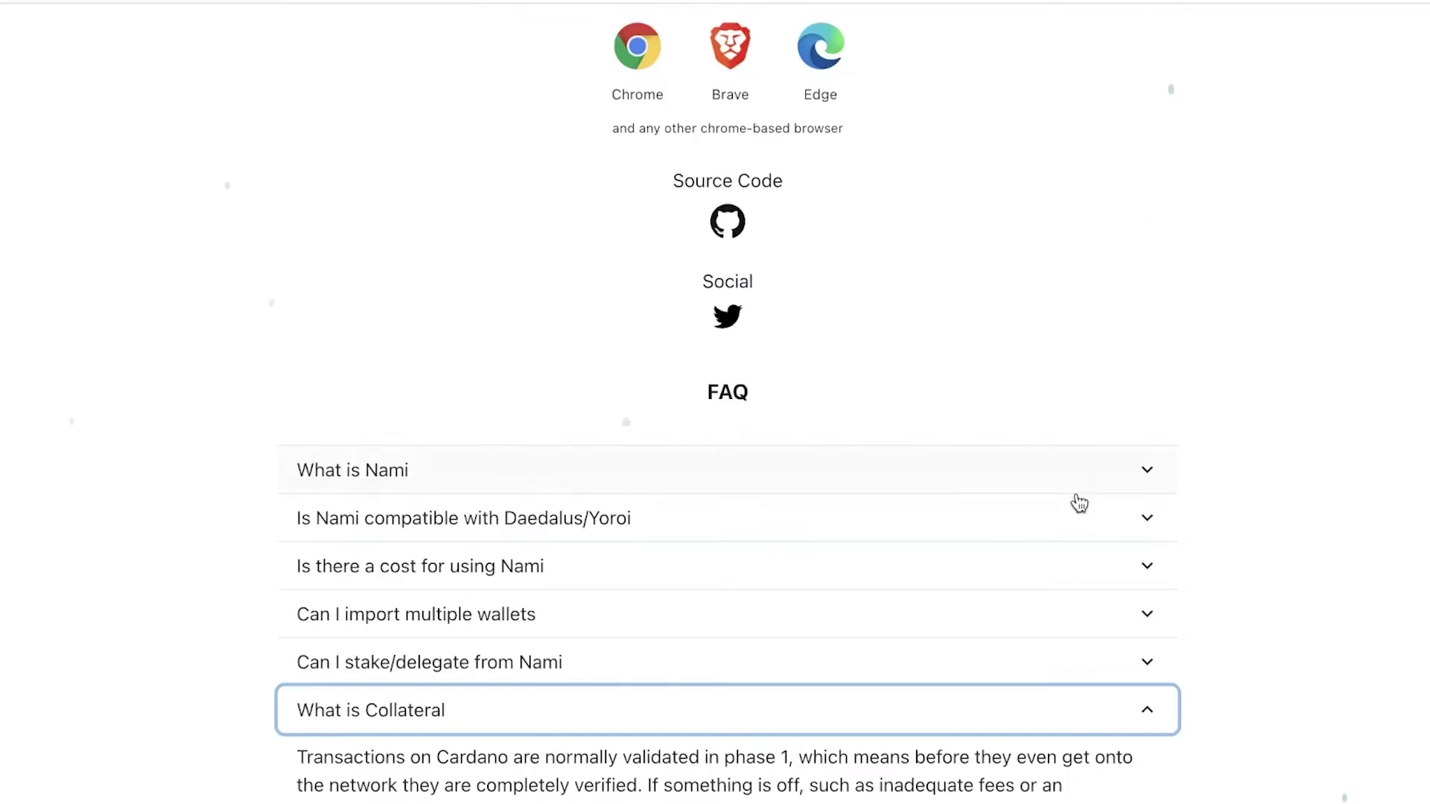
{"action": "scroll", "coordinate": [1058, 538], "scroll_direction": "down", "scroll_amount": 1}
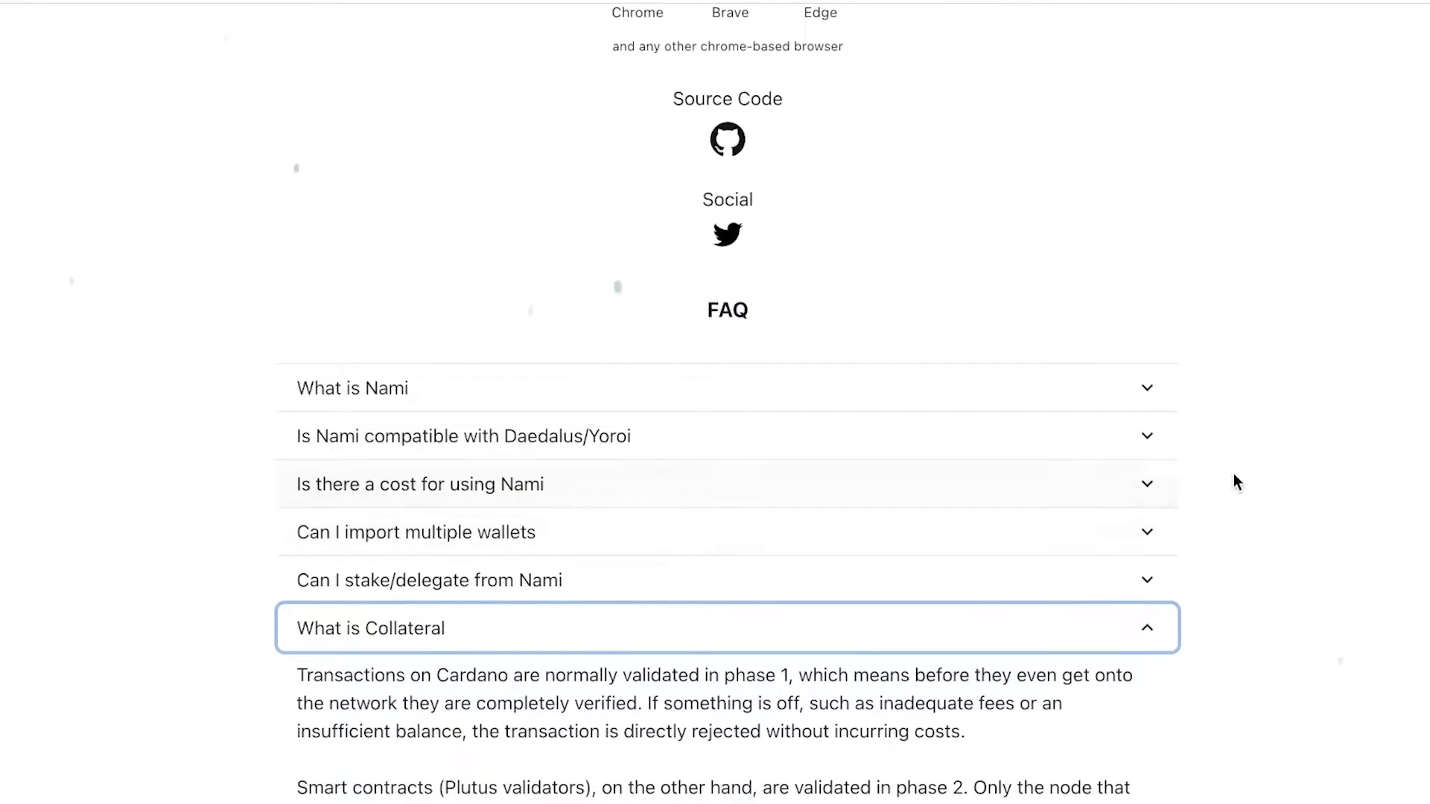
{"action": "left_click", "coordinate": [1101, 628]}
{"action": "scroll", "coordinate": [1288, 301], "scroll_direction": "up", "scroll_amount": 5}
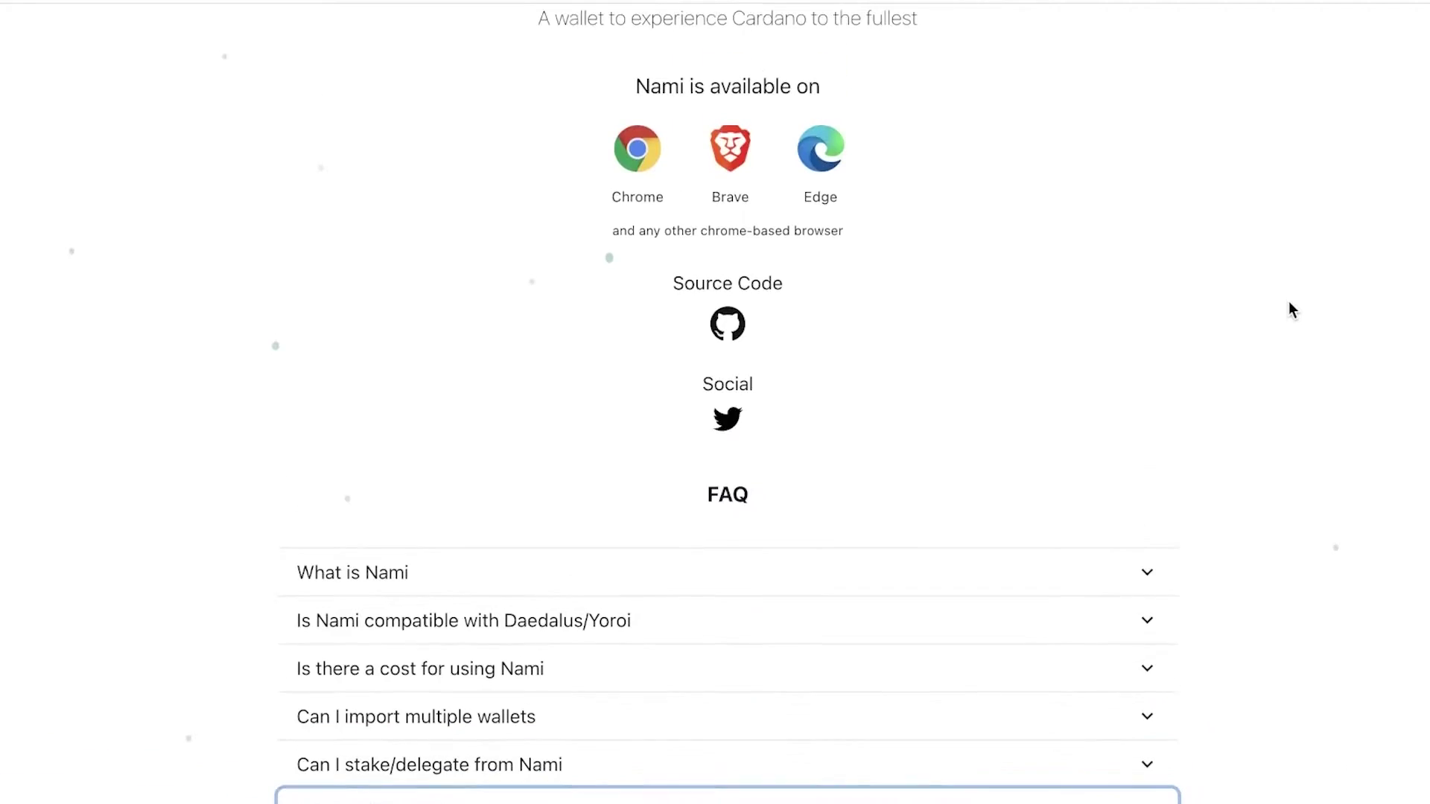
{"action": "scroll", "coordinate": [1289, 306], "scroll_direction": "up", "scroll_amount": 4}
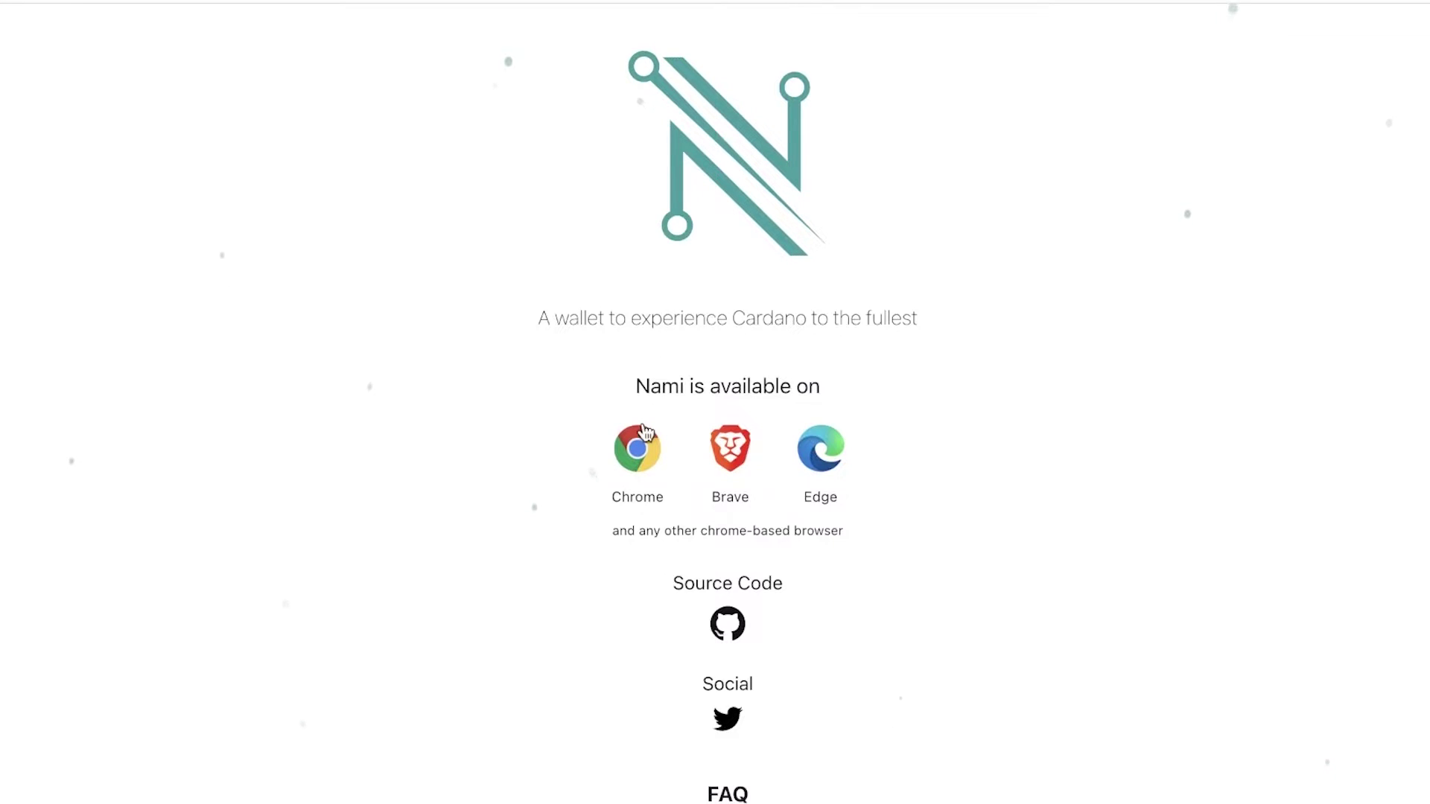
Add the Nami extension to Chrome from its Web Store listing and confirm.
{"action": "scroll", "coordinate": [1008, 411], "scroll_direction": "down", "scroll_amount": 1}
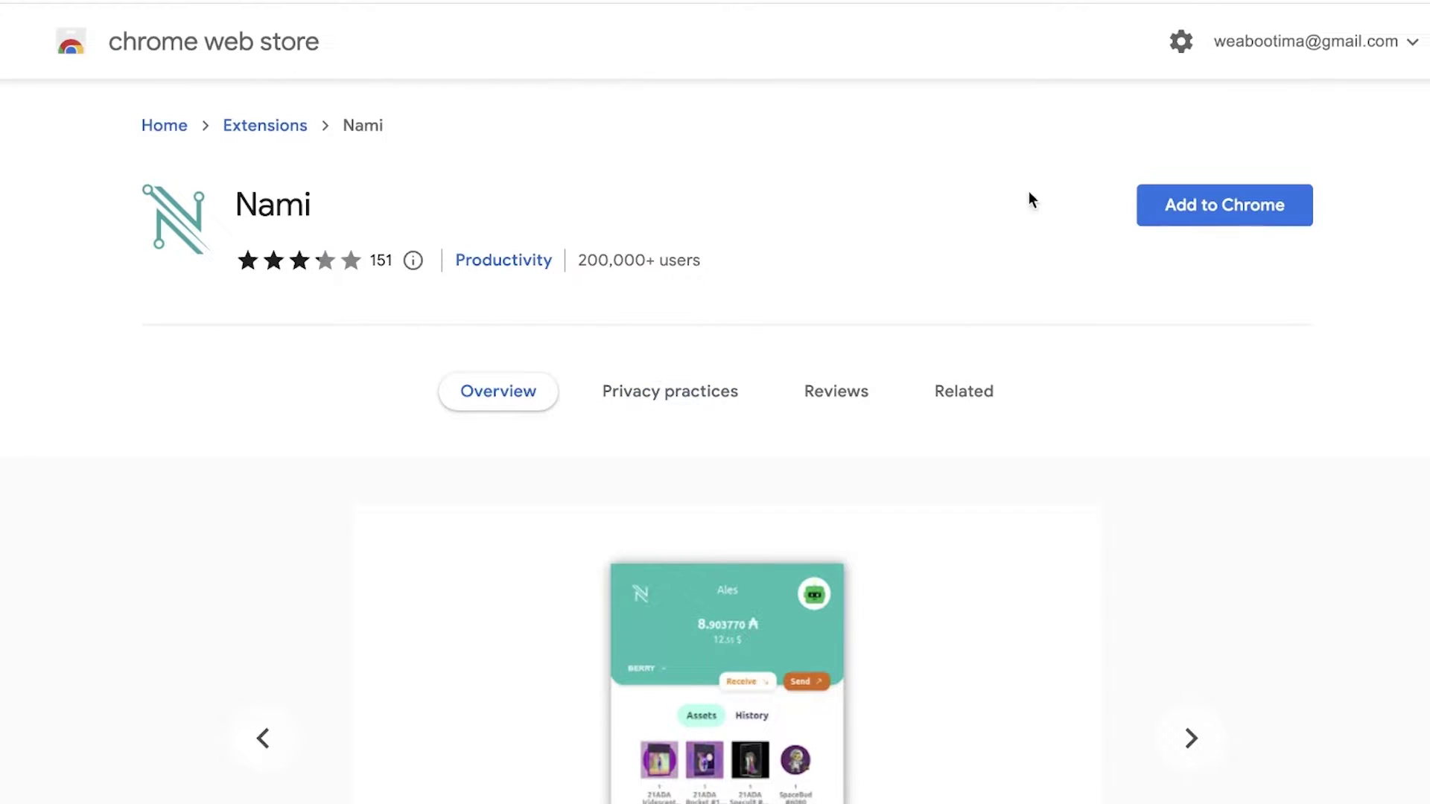
{"action": "left_click", "coordinate": [1219, 207]}
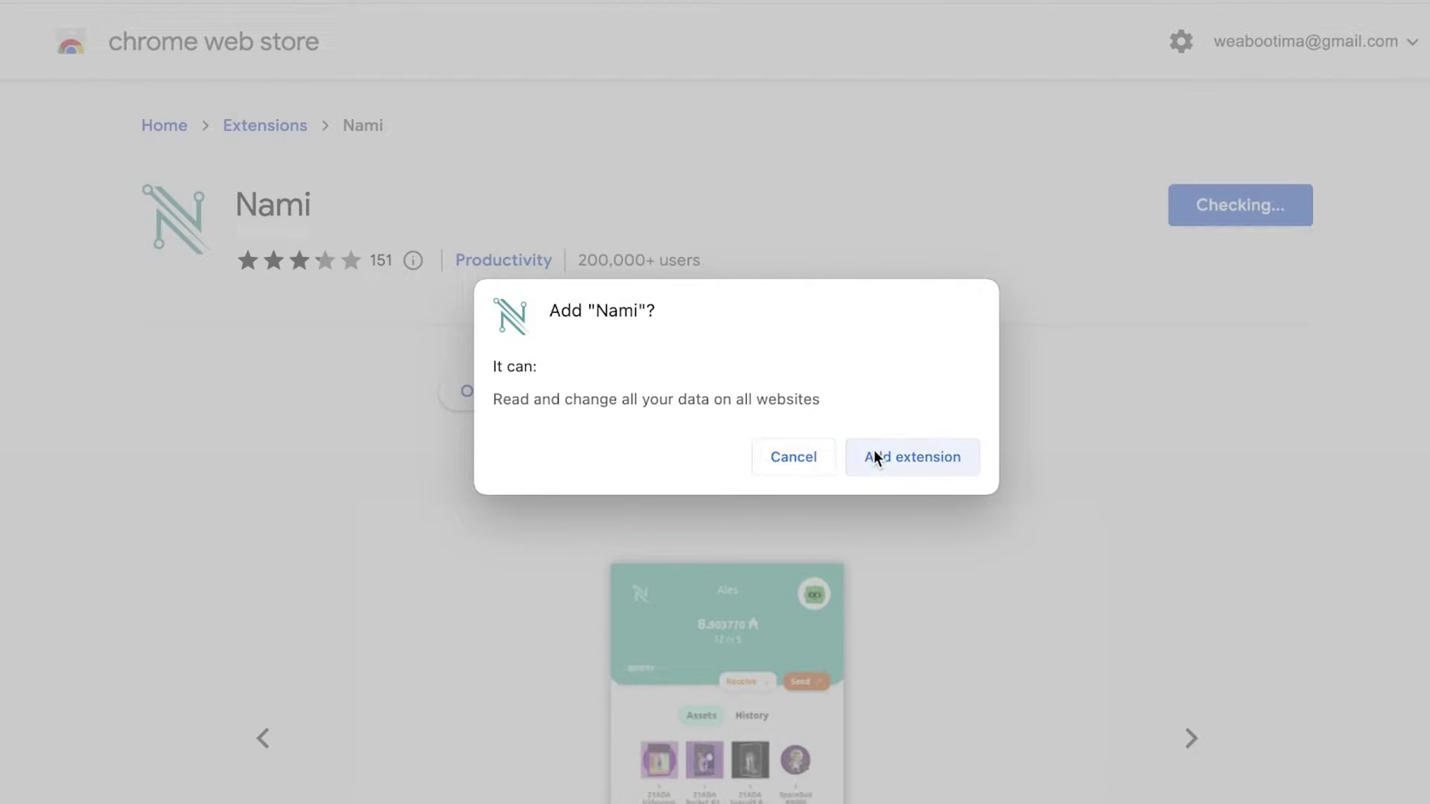
{"action": "left_click", "coordinate": [877, 457]}
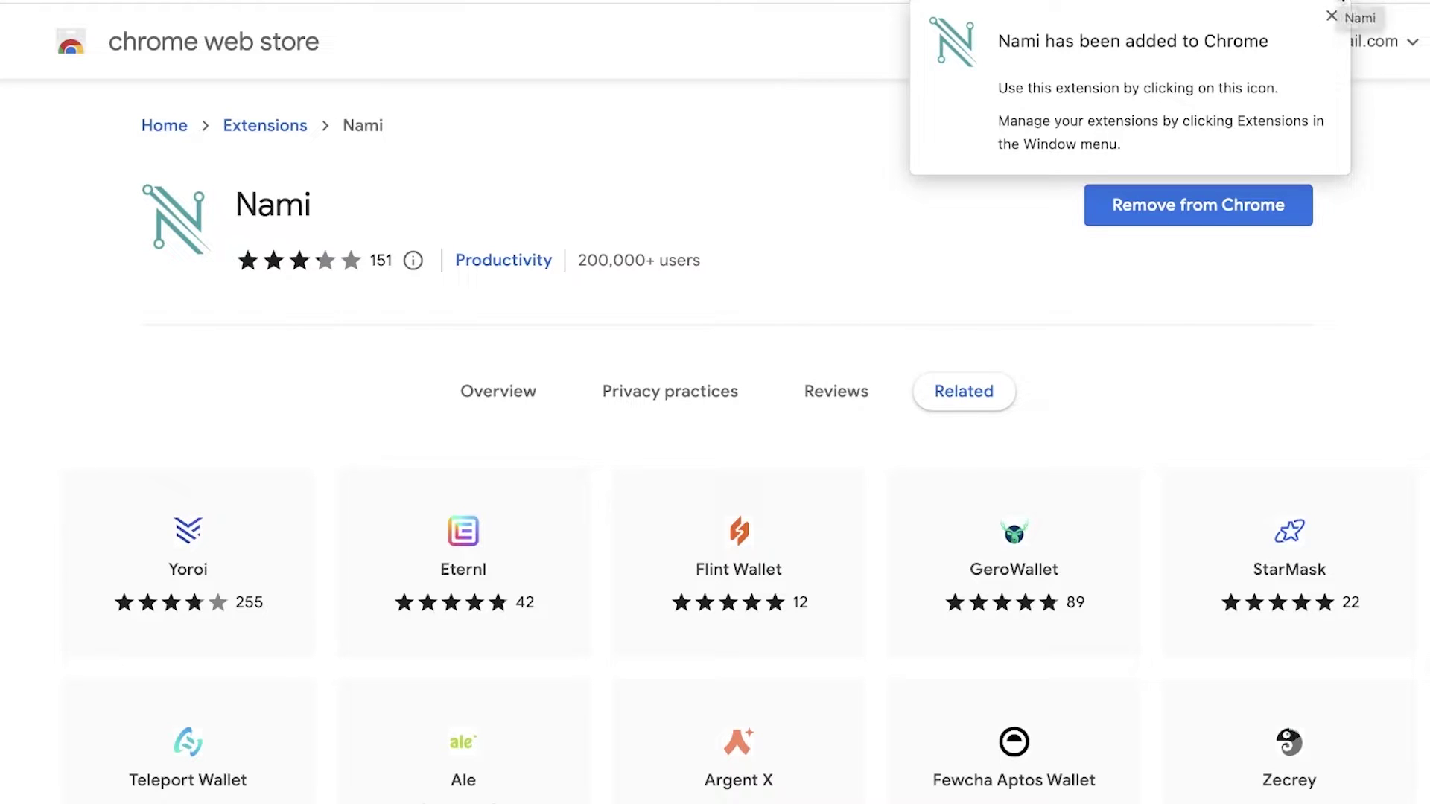
Pin Nami to the browser toolbar, then start a new wallet and accept the terms of use.
{"action": "left_click", "coordinate": [1343, 1]}
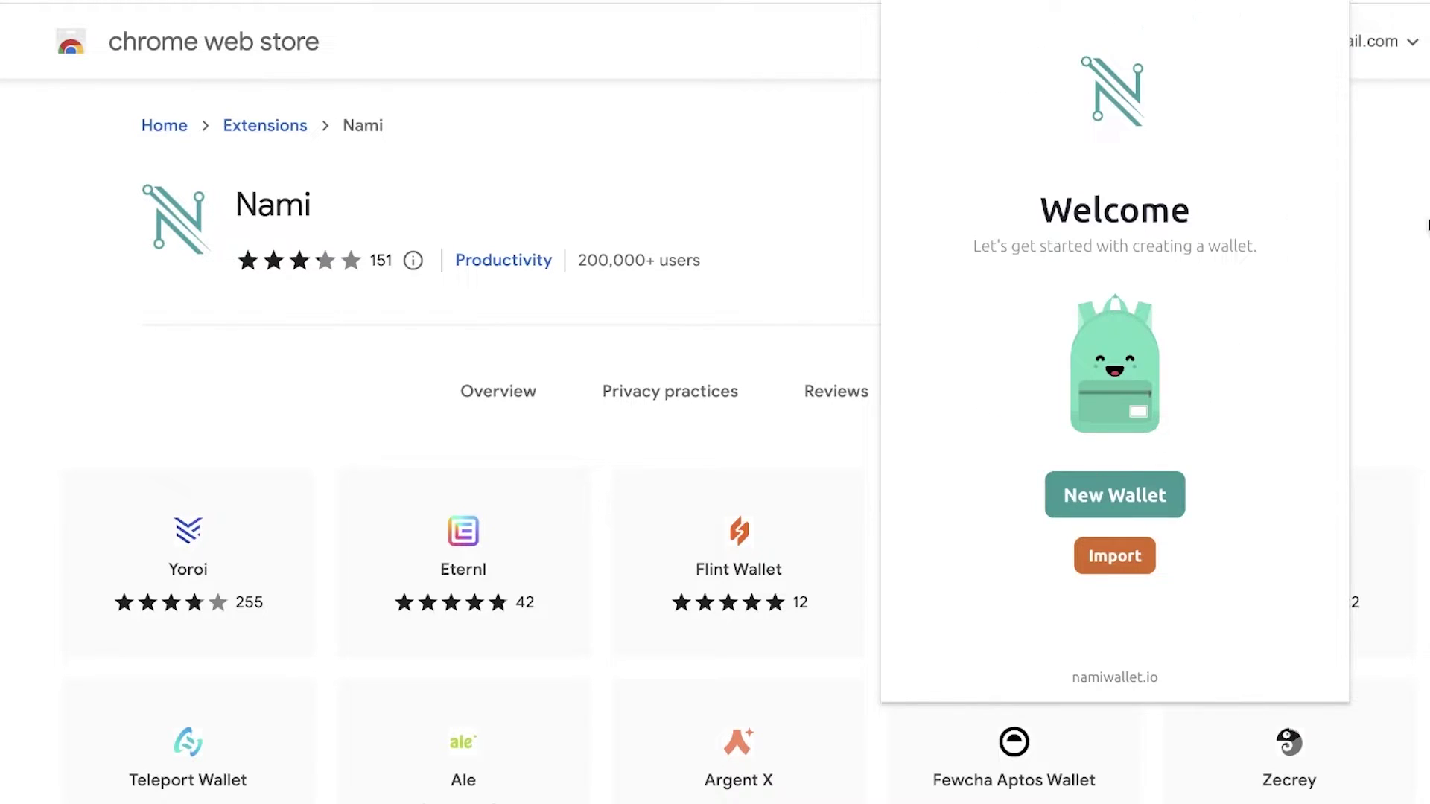
{"action": "left_click", "coordinate": [1343, 2]}
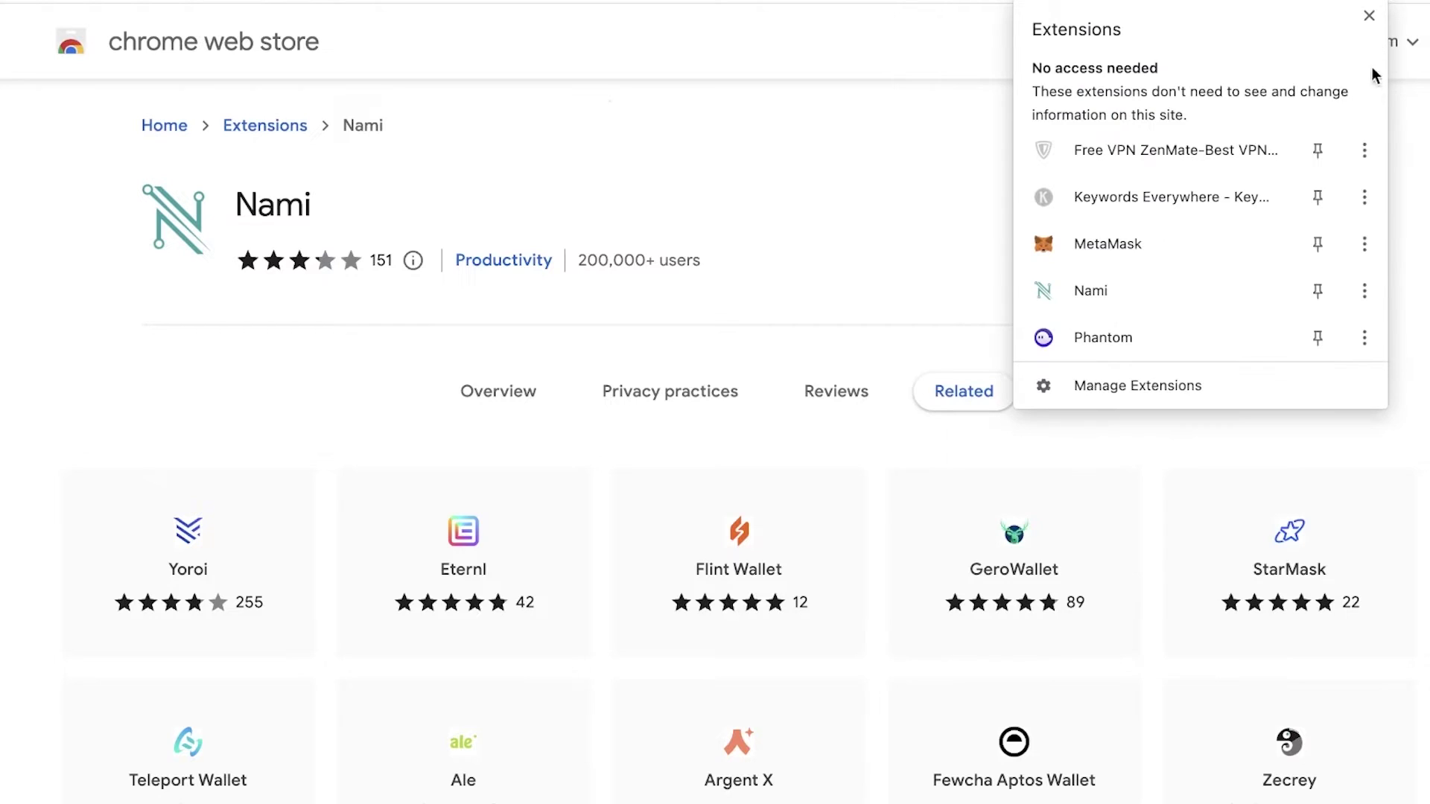
{"action": "left_click", "coordinate": [1315, 290]}
{"action": "key", "text": "Escape"}
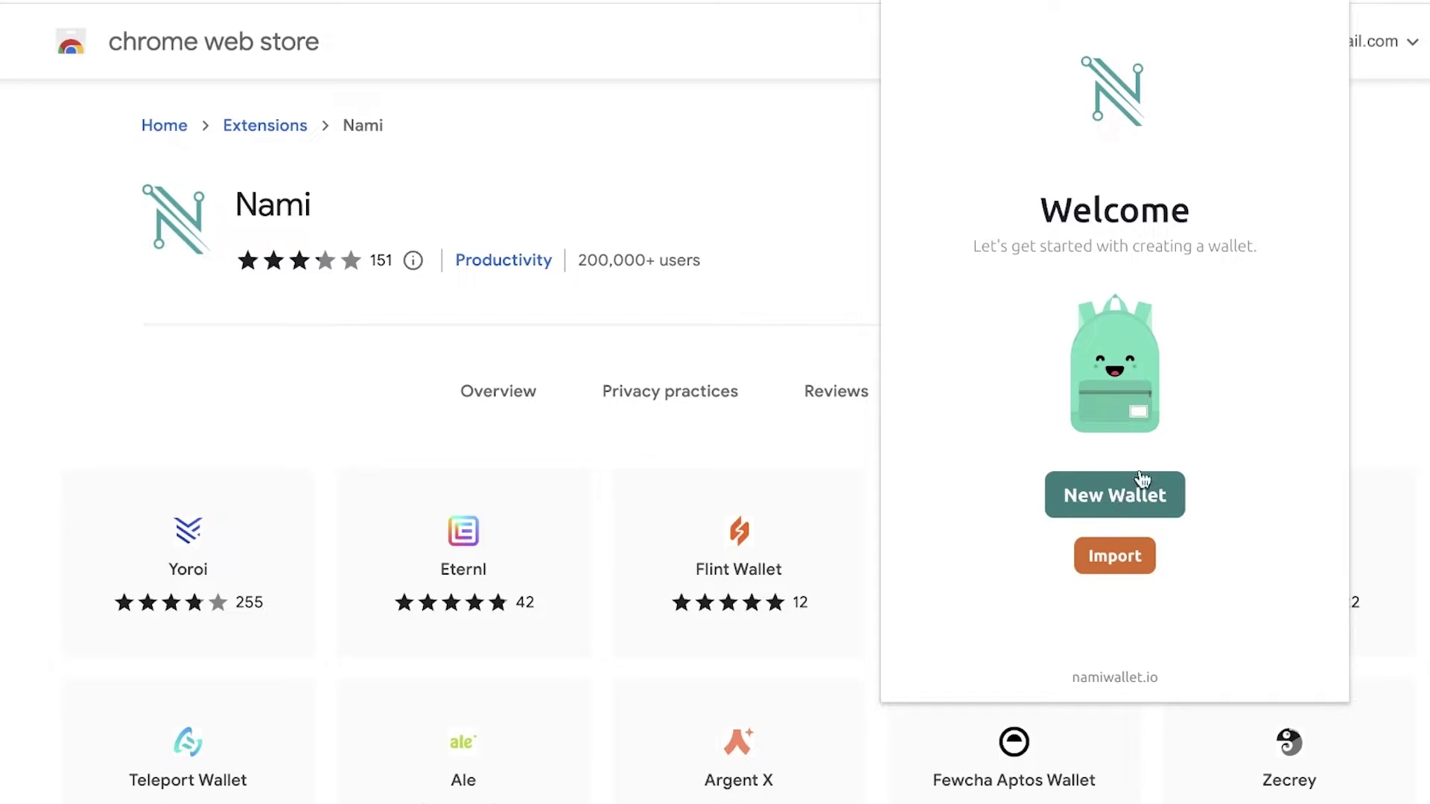
{"action": "left_click", "coordinate": [1116, 502]}
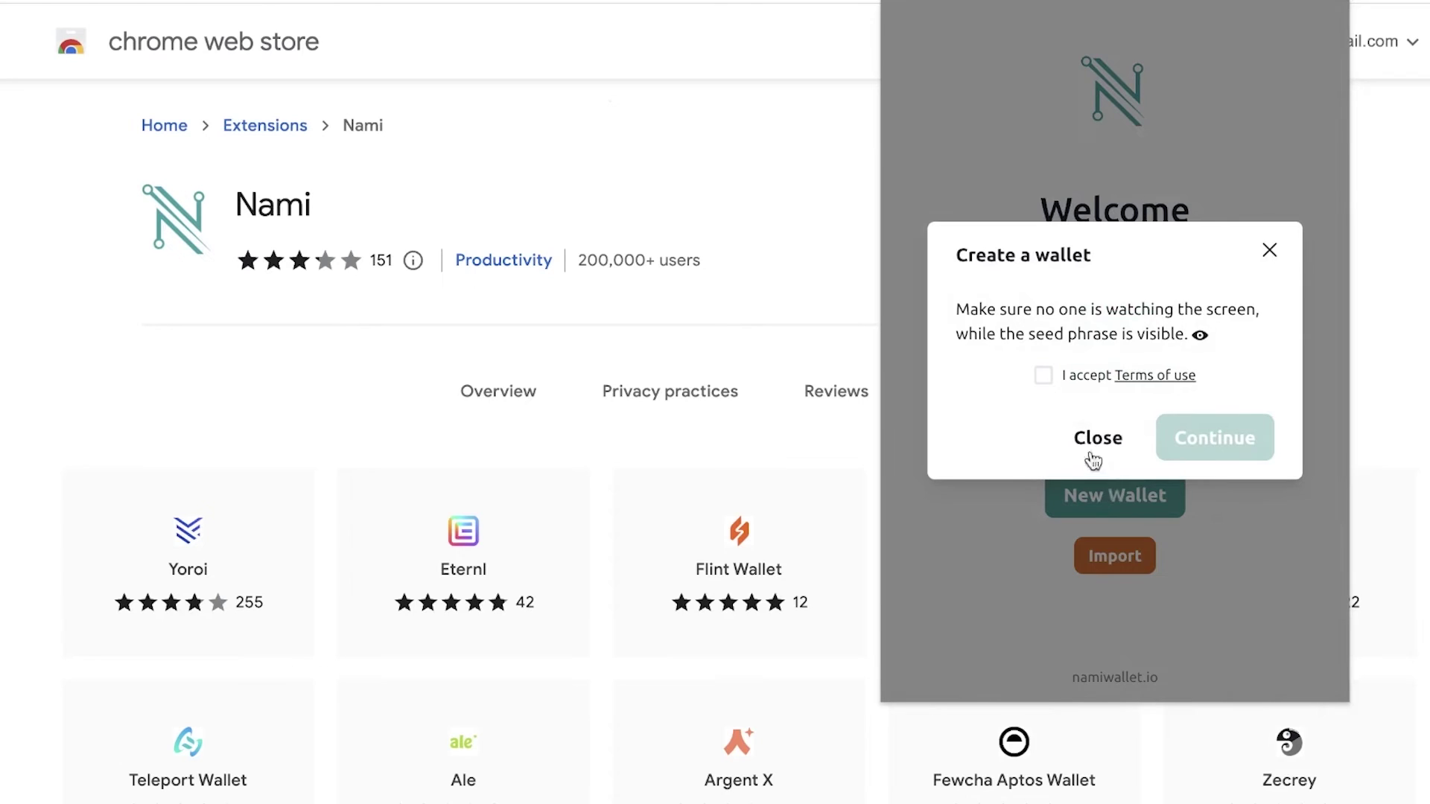
{"action": "left_click", "coordinate": [1040, 380]}
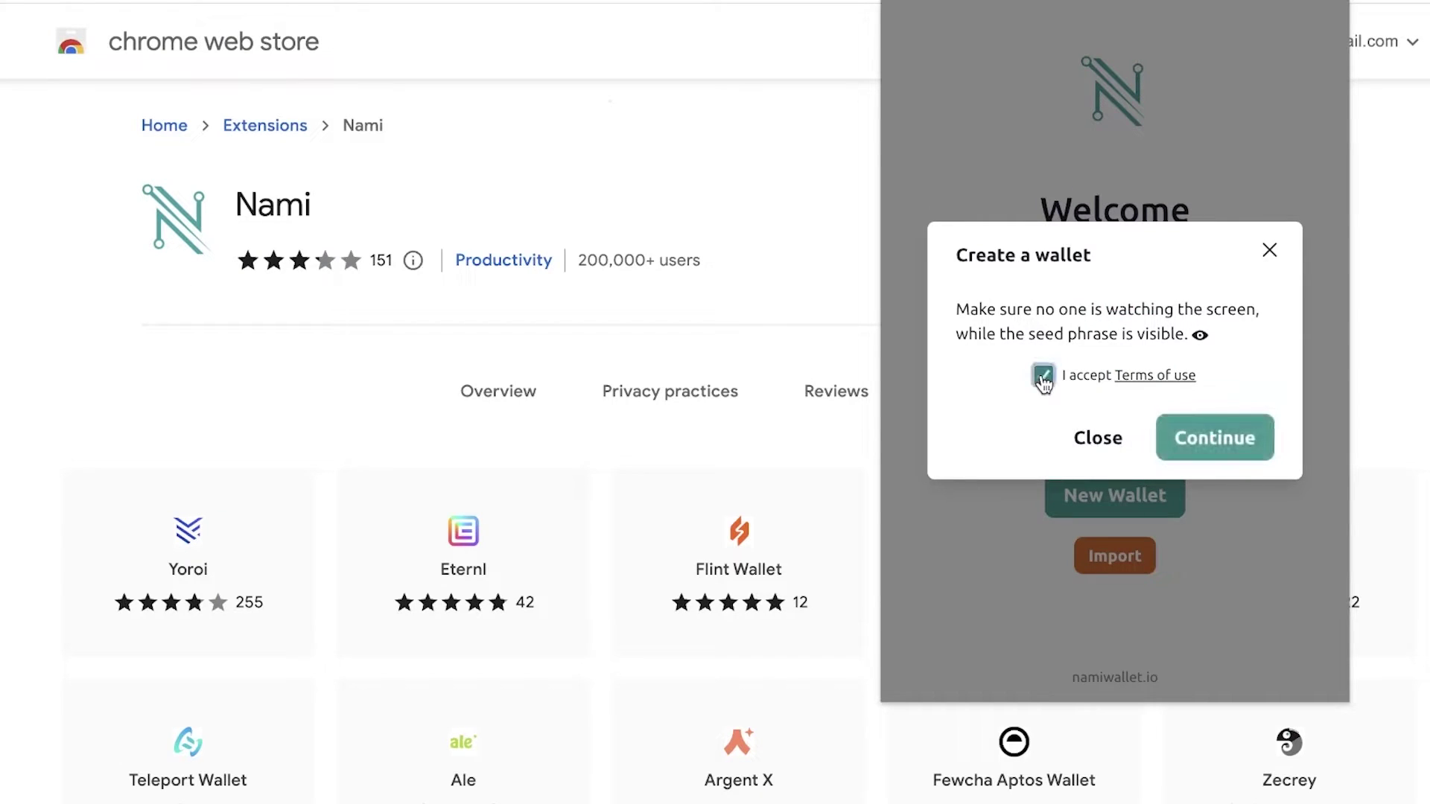
Reveal the 24-word seed phrase and confirm it has been stored securely.
{"action": "left_click", "coordinate": [1182, 437]}
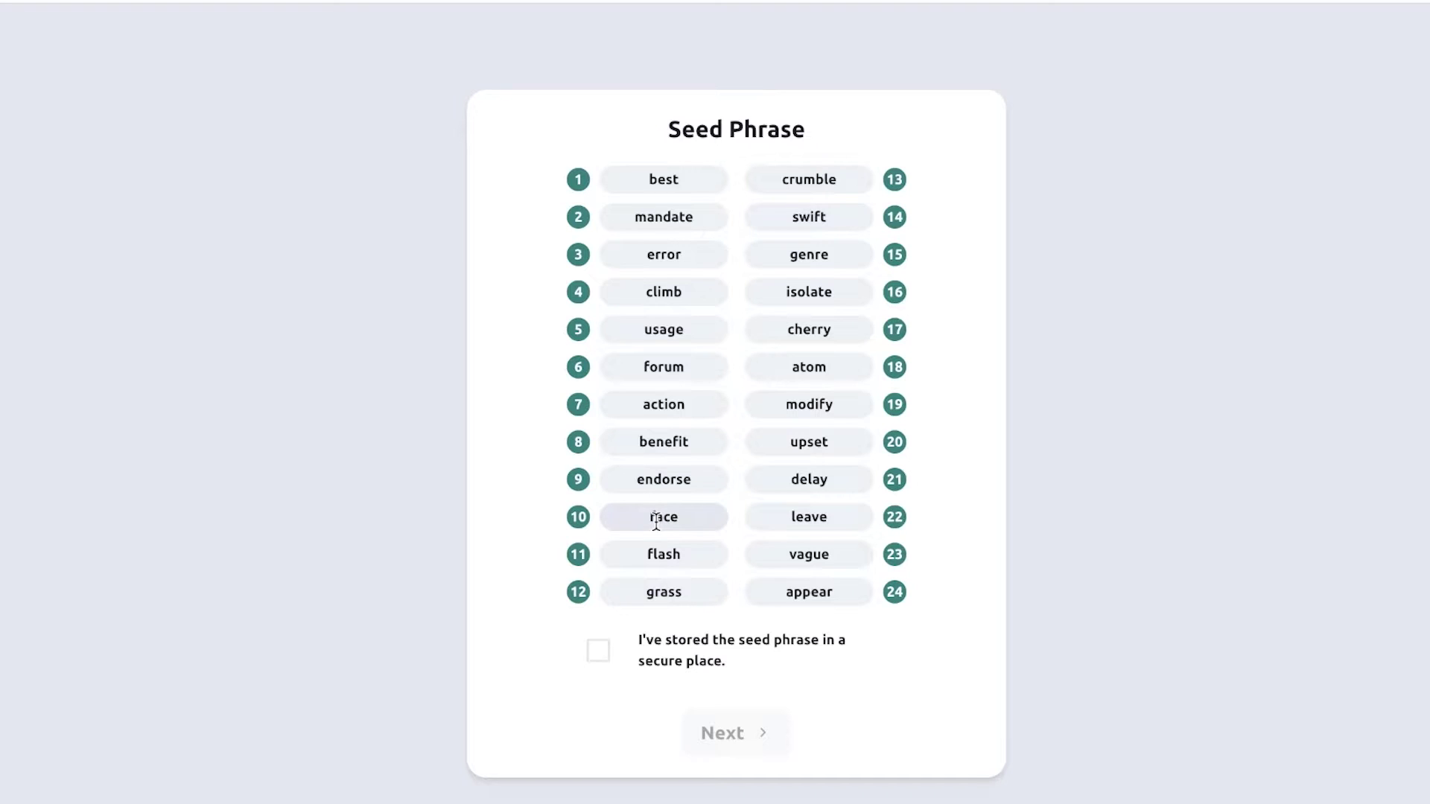
{"action": "left_click", "coordinate": [604, 654]}
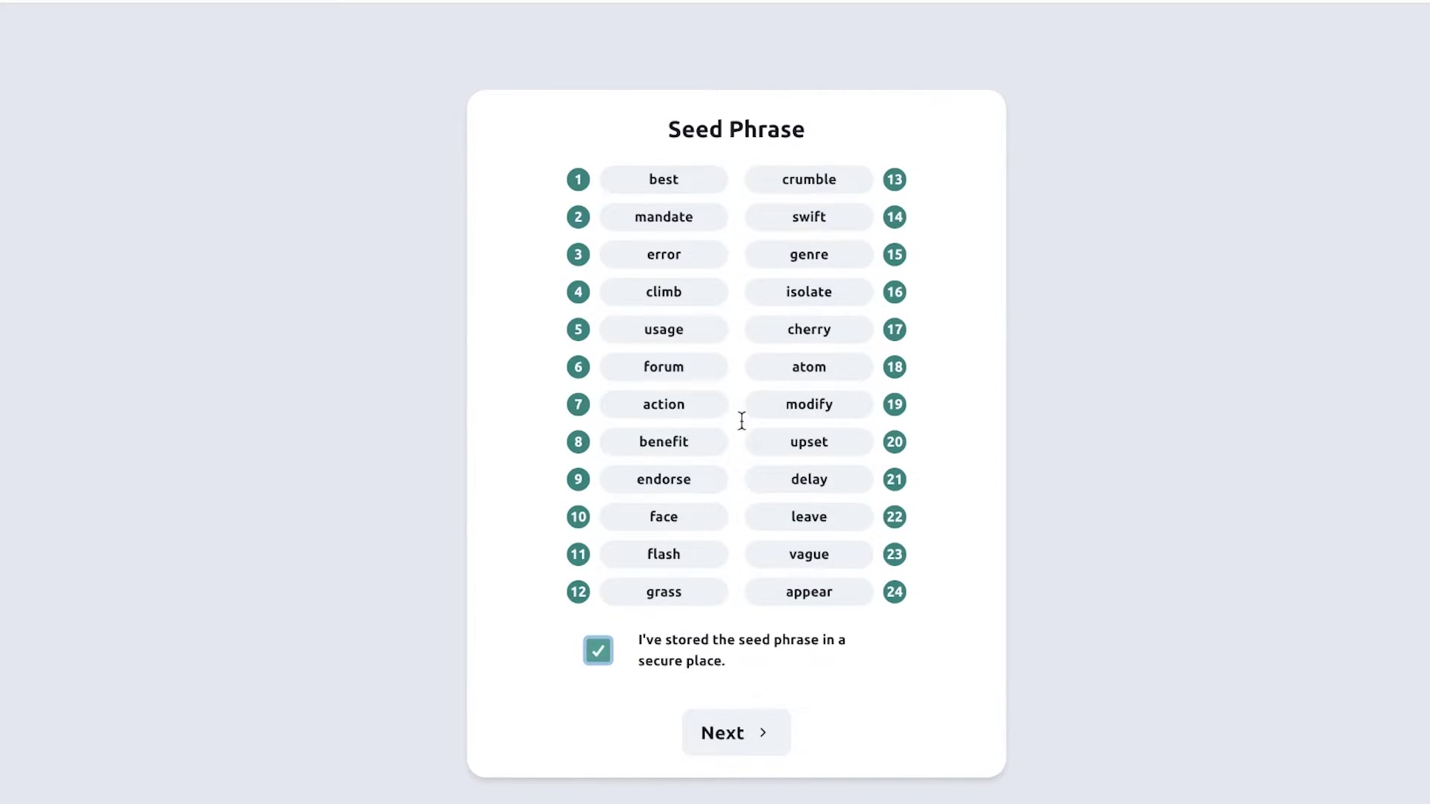
Fill in seed words 5, 10, 15 and 20 on the verification step by pasting them.
{"action": "left_click", "coordinate": [746, 751]}
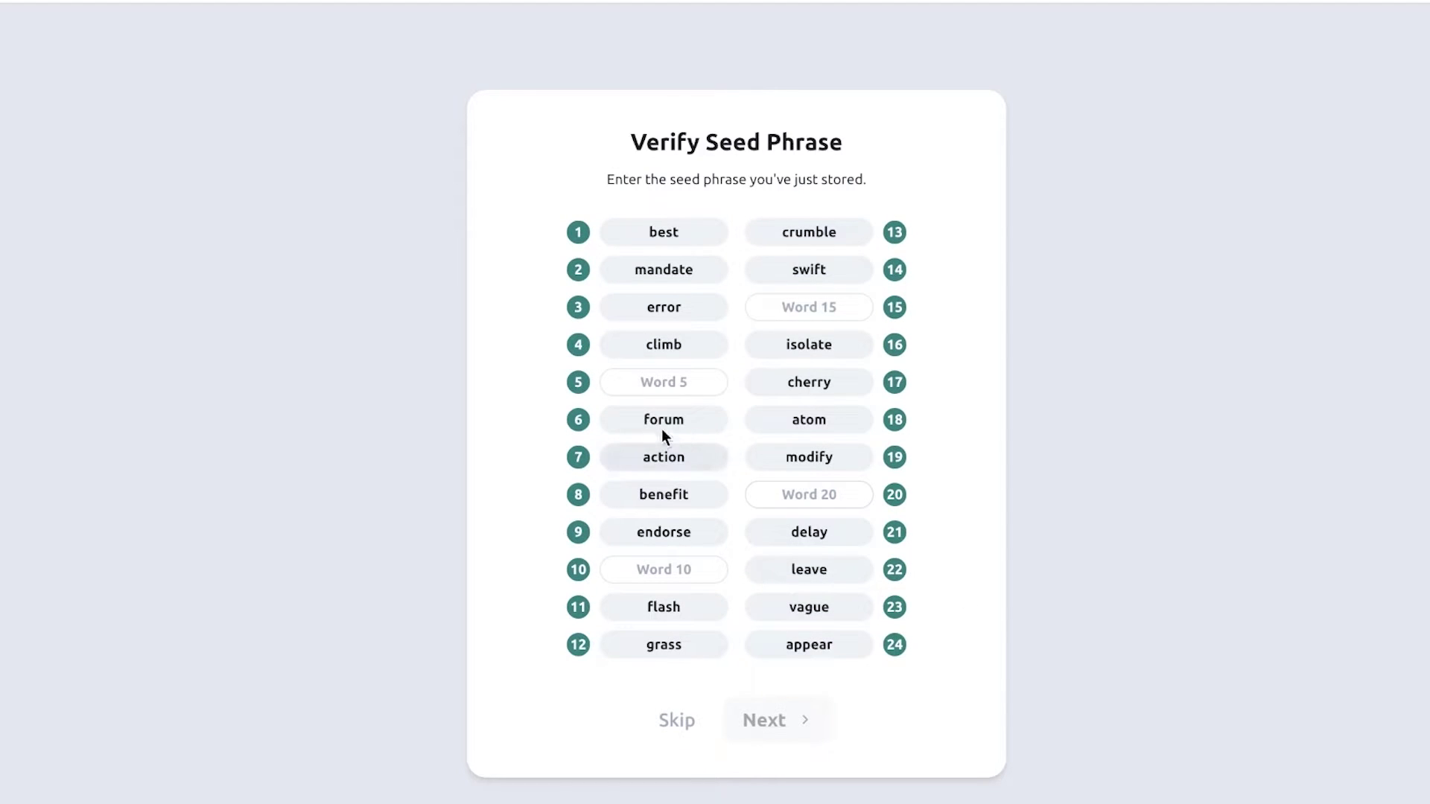
{"action": "left_click", "coordinate": [615, 381]}
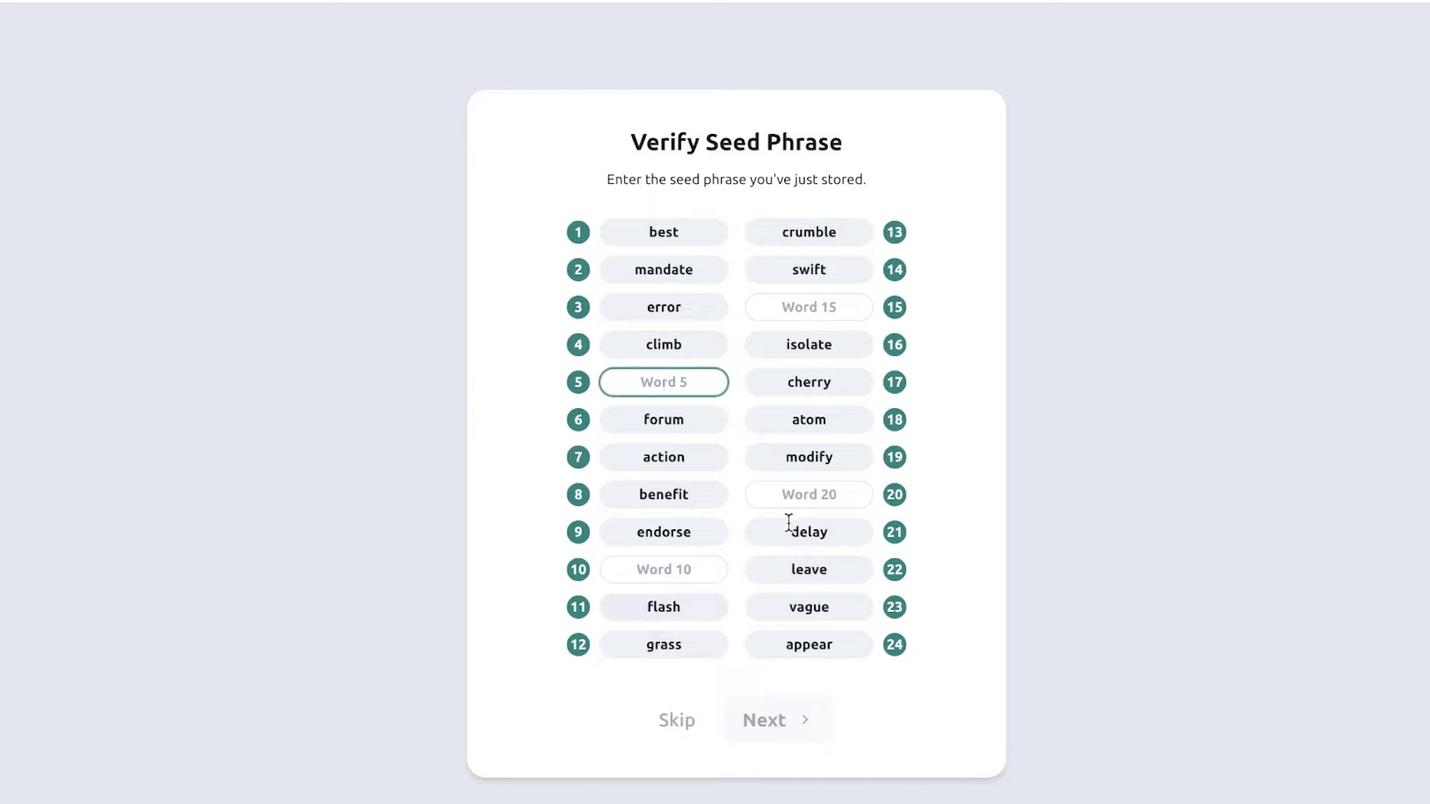
{"action": "type", "text": "usage"}
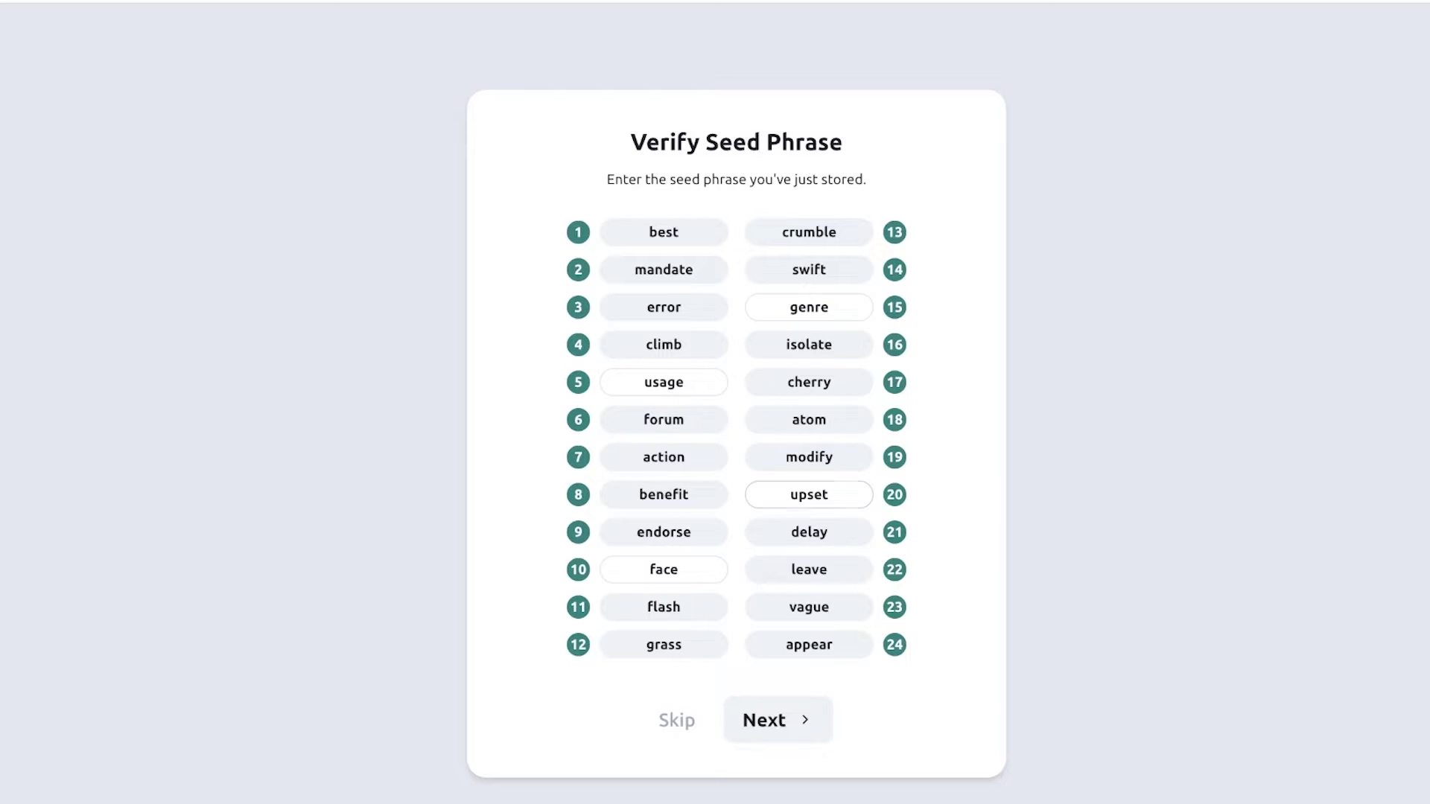
Name the account SampleWallet, set its password, create the wallet and close the success tab.
{"action": "left_click", "coordinate": [776, 721]}
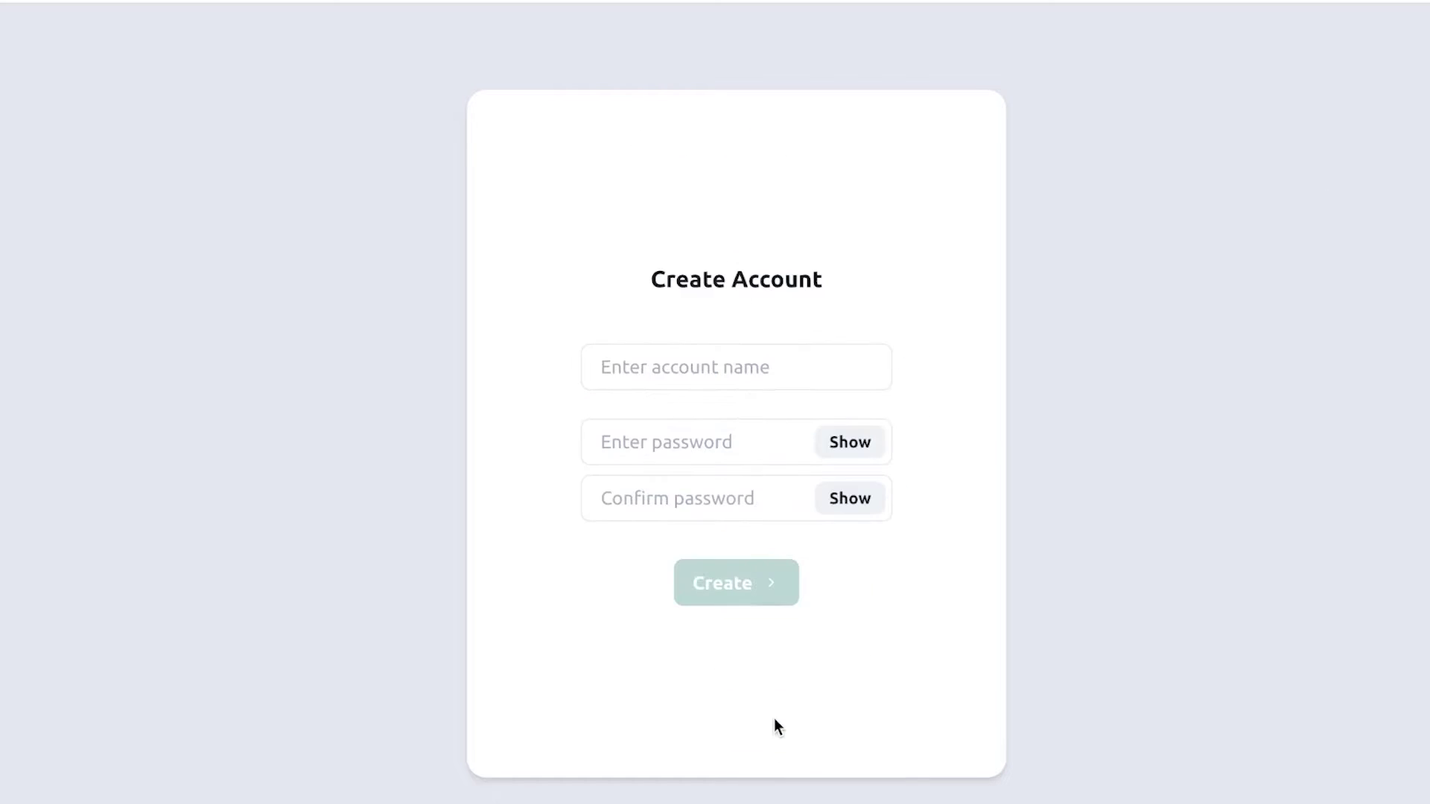
{"action": "left_click", "coordinate": [685, 348]}
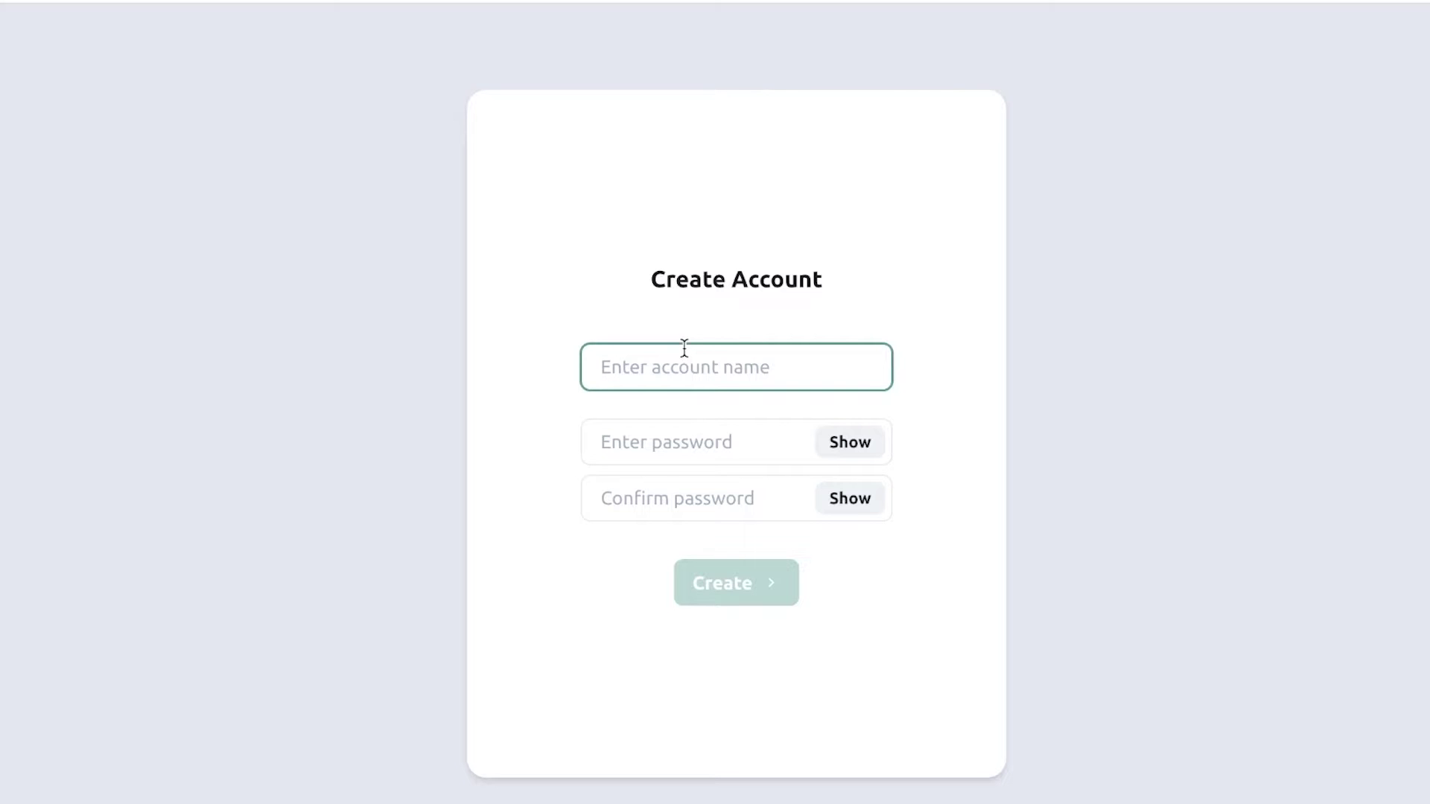
{"action": "type", "text": "SampleWallet"}
{"action": "left_click", "coordinate": [720, 451]}
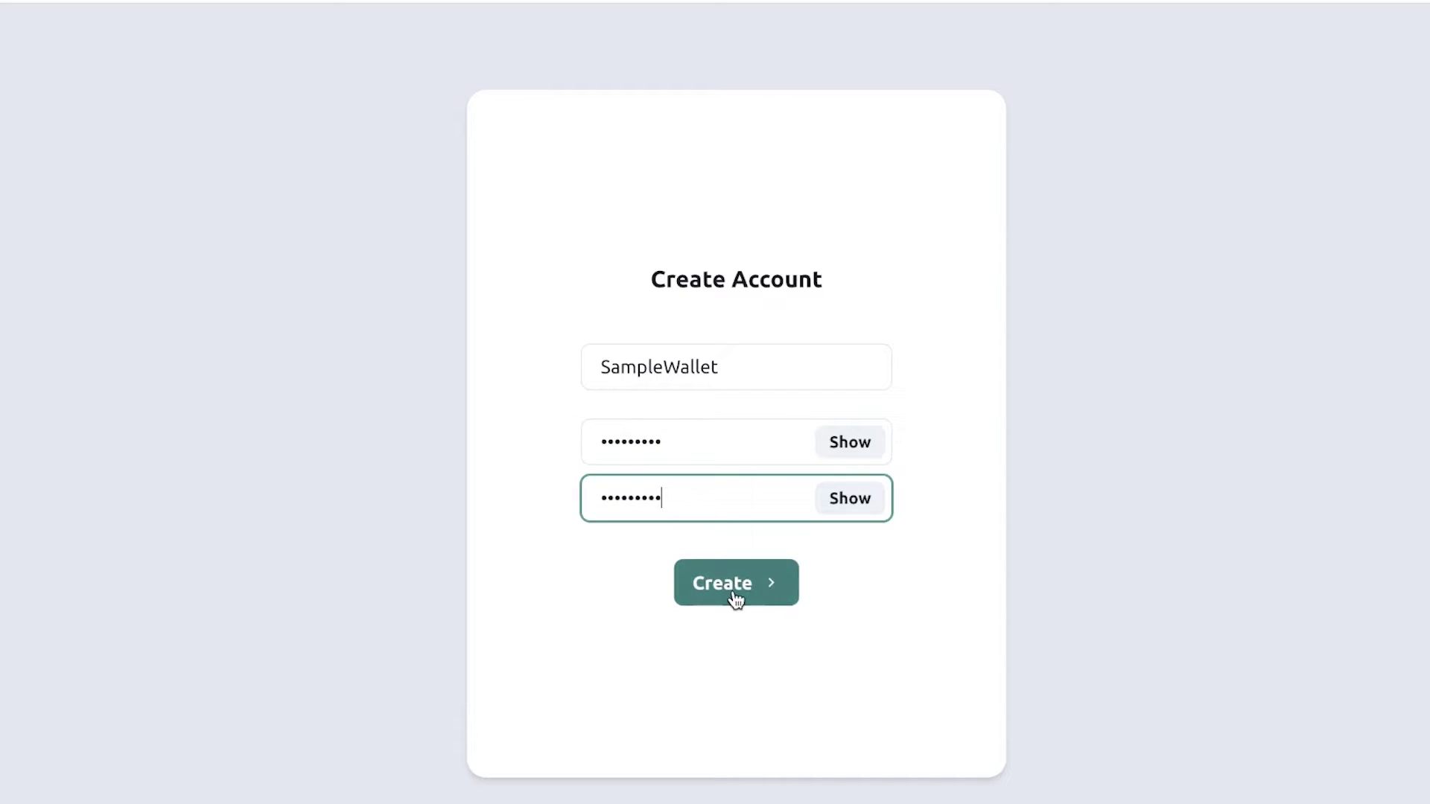
{"action": "left_click", "coordinate": [733, 594]}
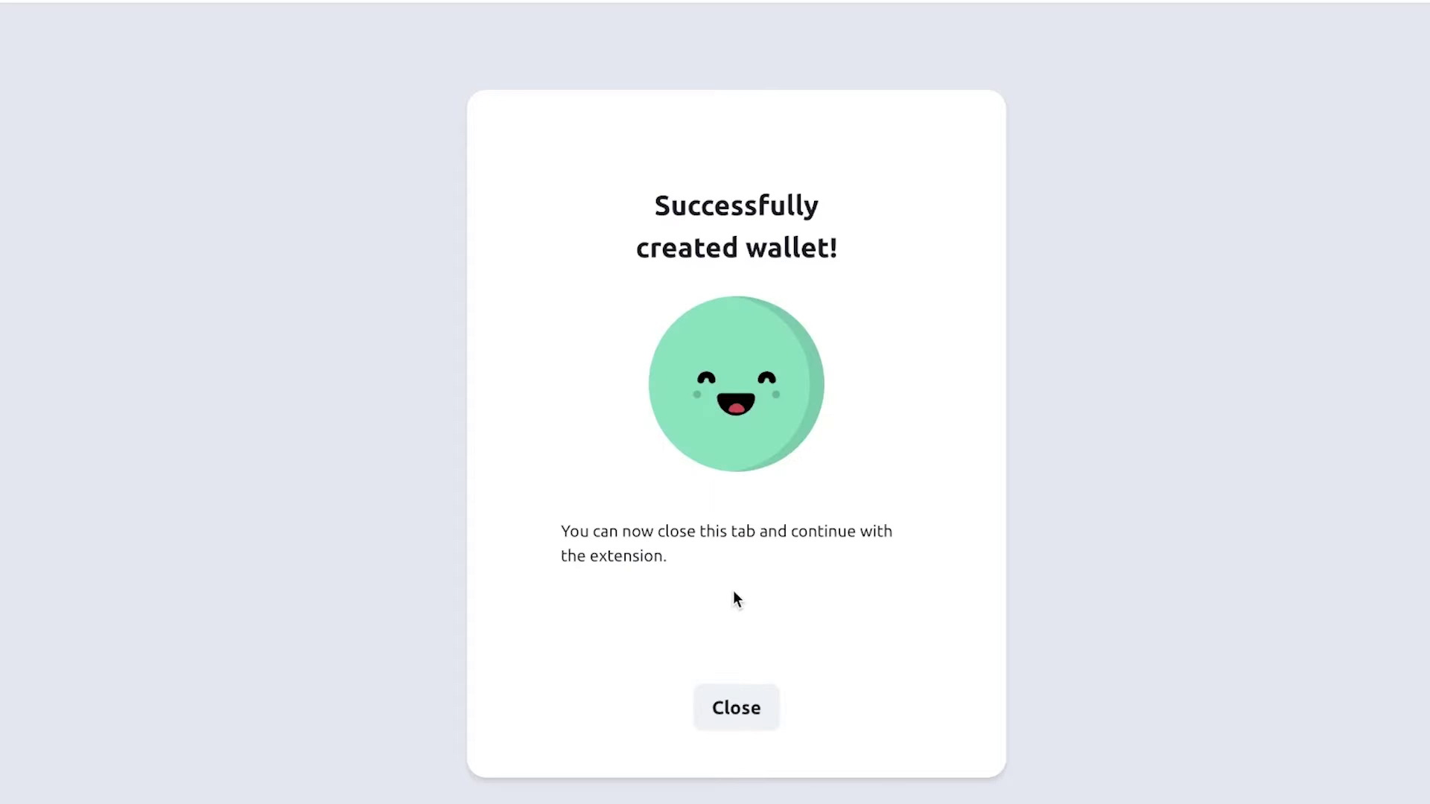
{"action": "left_click", "coordinate": [736, 726]}
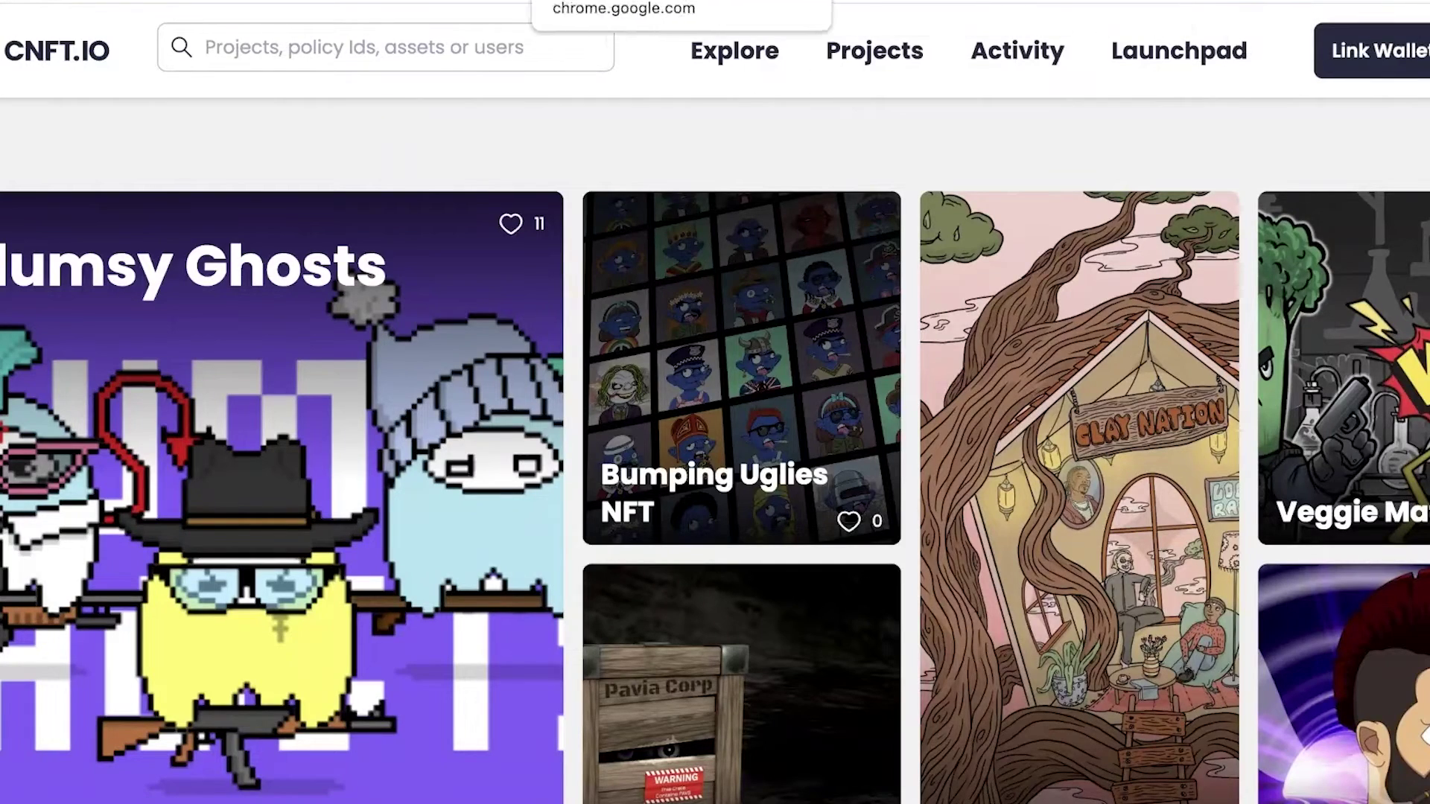
From the namiwallet.io tab, open the SampleWallet popup and its Accounts menu.
{"action": "left_click", "coordinate": [417, 1]}
{"action": "left_click", "coordinate": [1333, 1]}
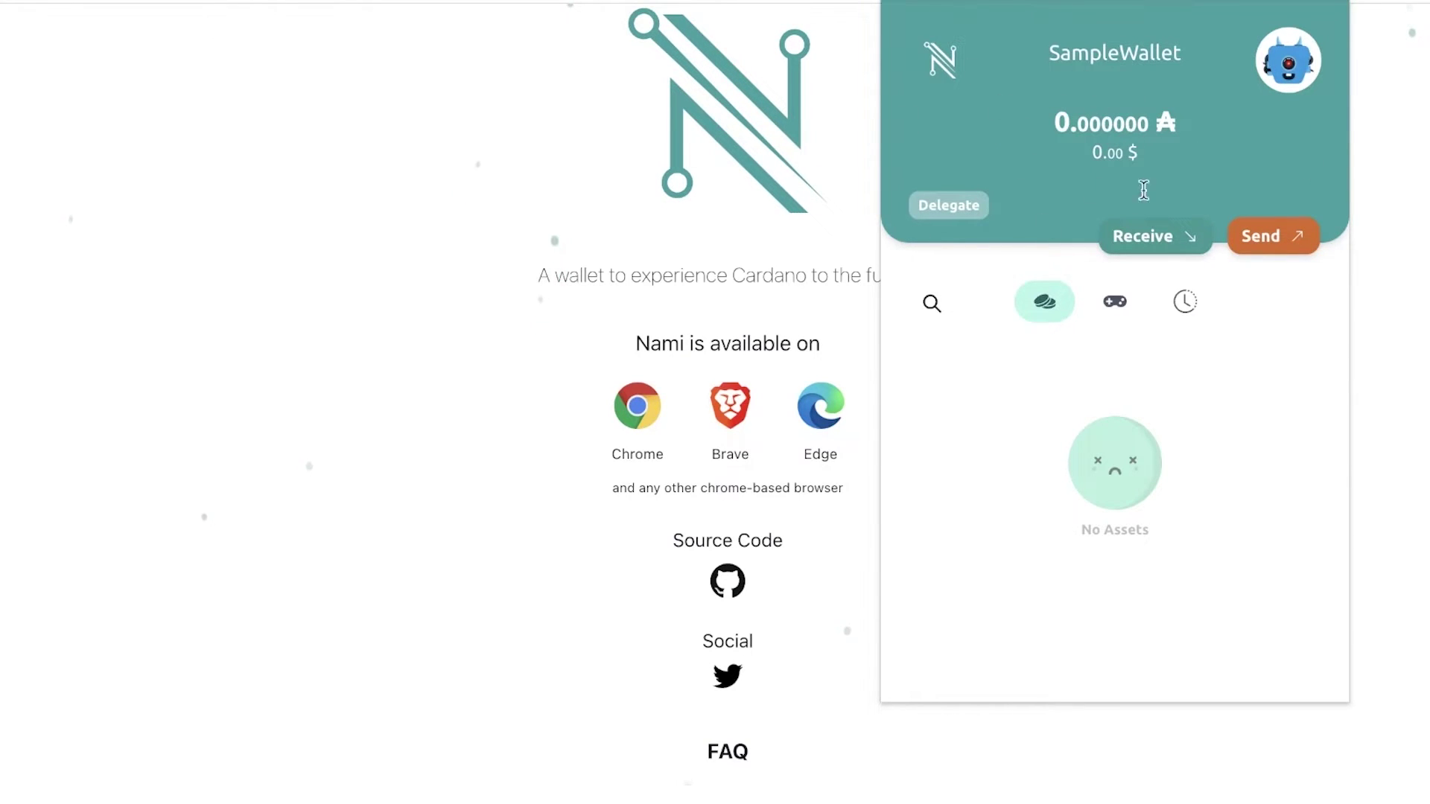
{"action": "left_click", "coordinate": [1289, 63]}
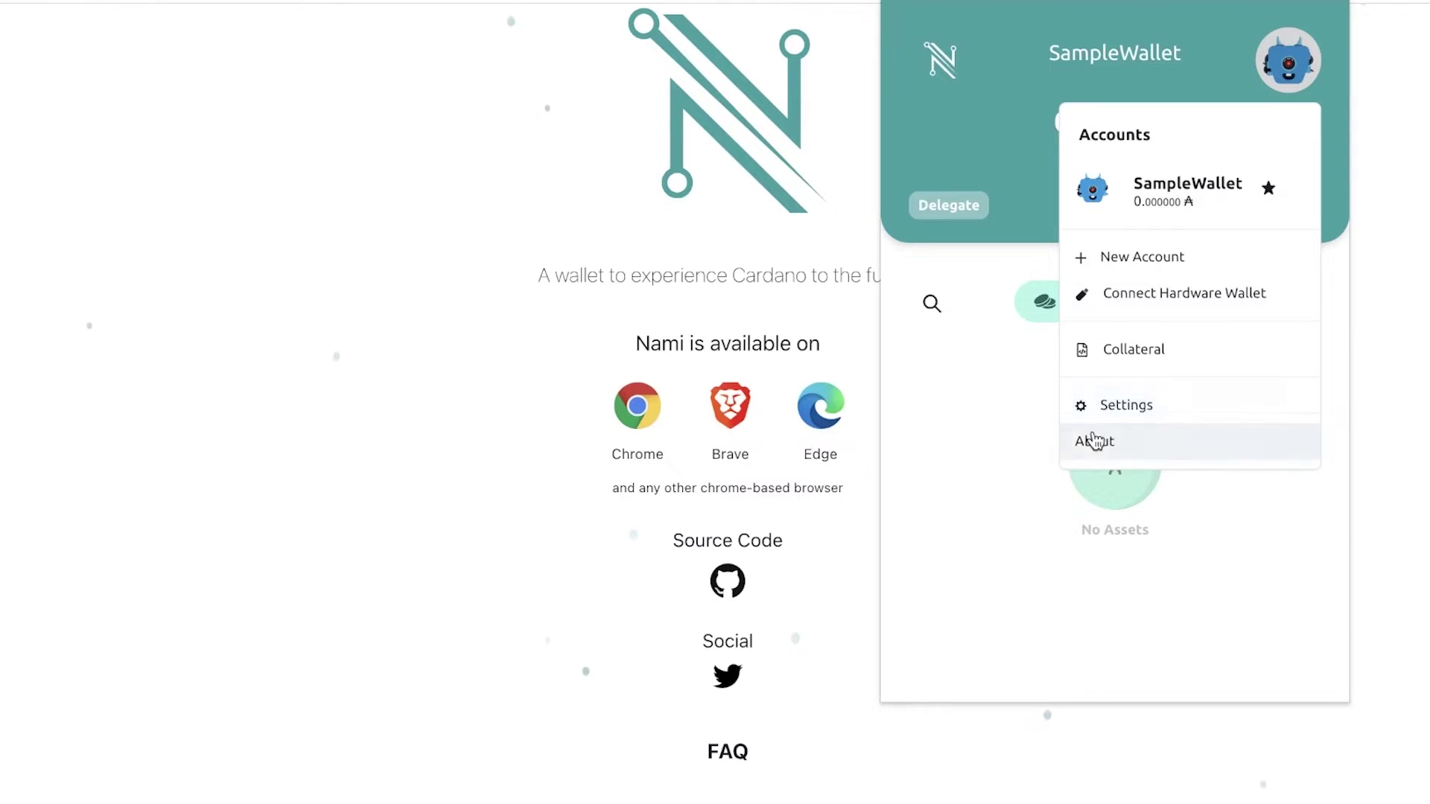
View the Collateral dialog reporting insufficient balance for 5 ₳, then close it.
{"action": "left_click", "coordinate": [1121, 356]}
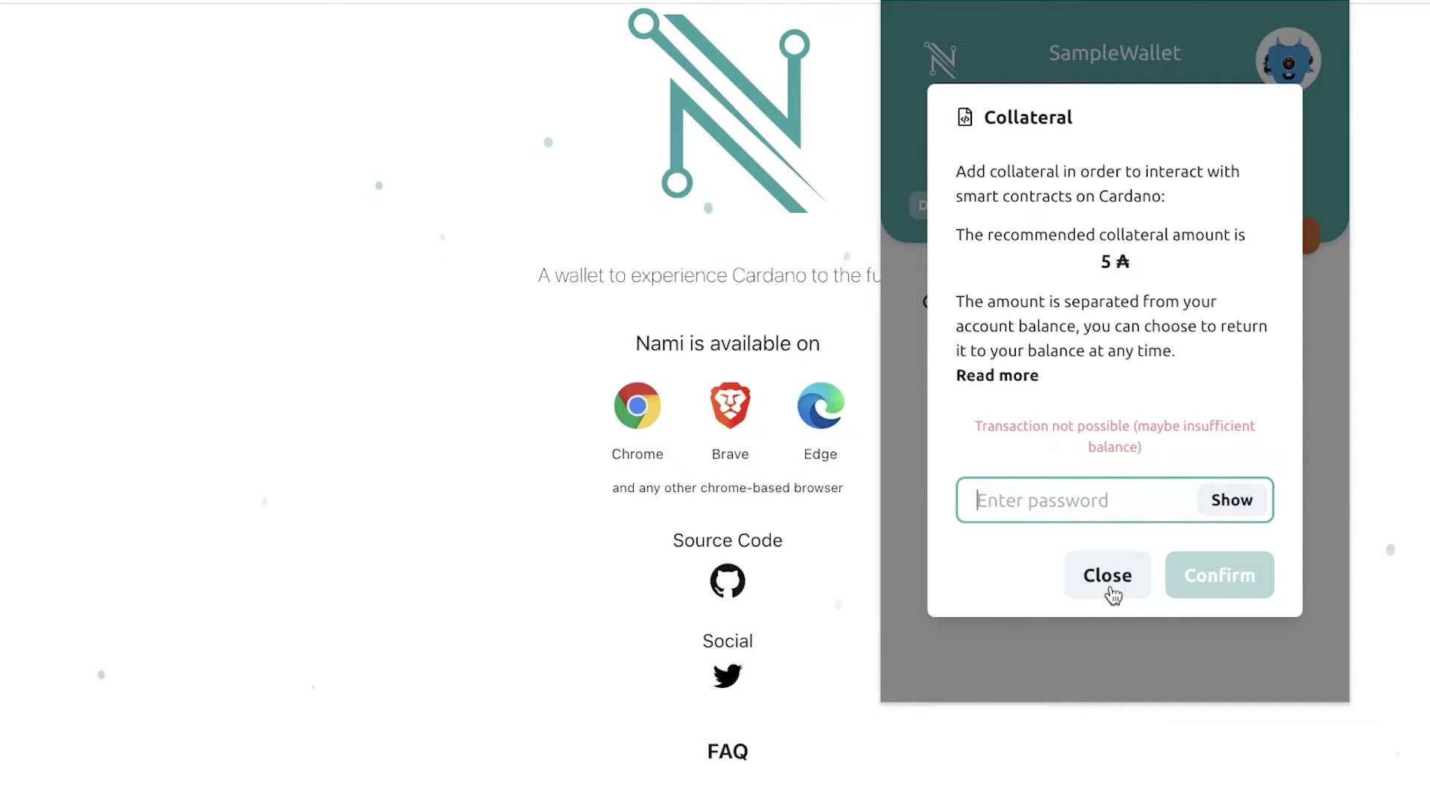
{"action": "left_click", "coordinate": [1111, 594]}
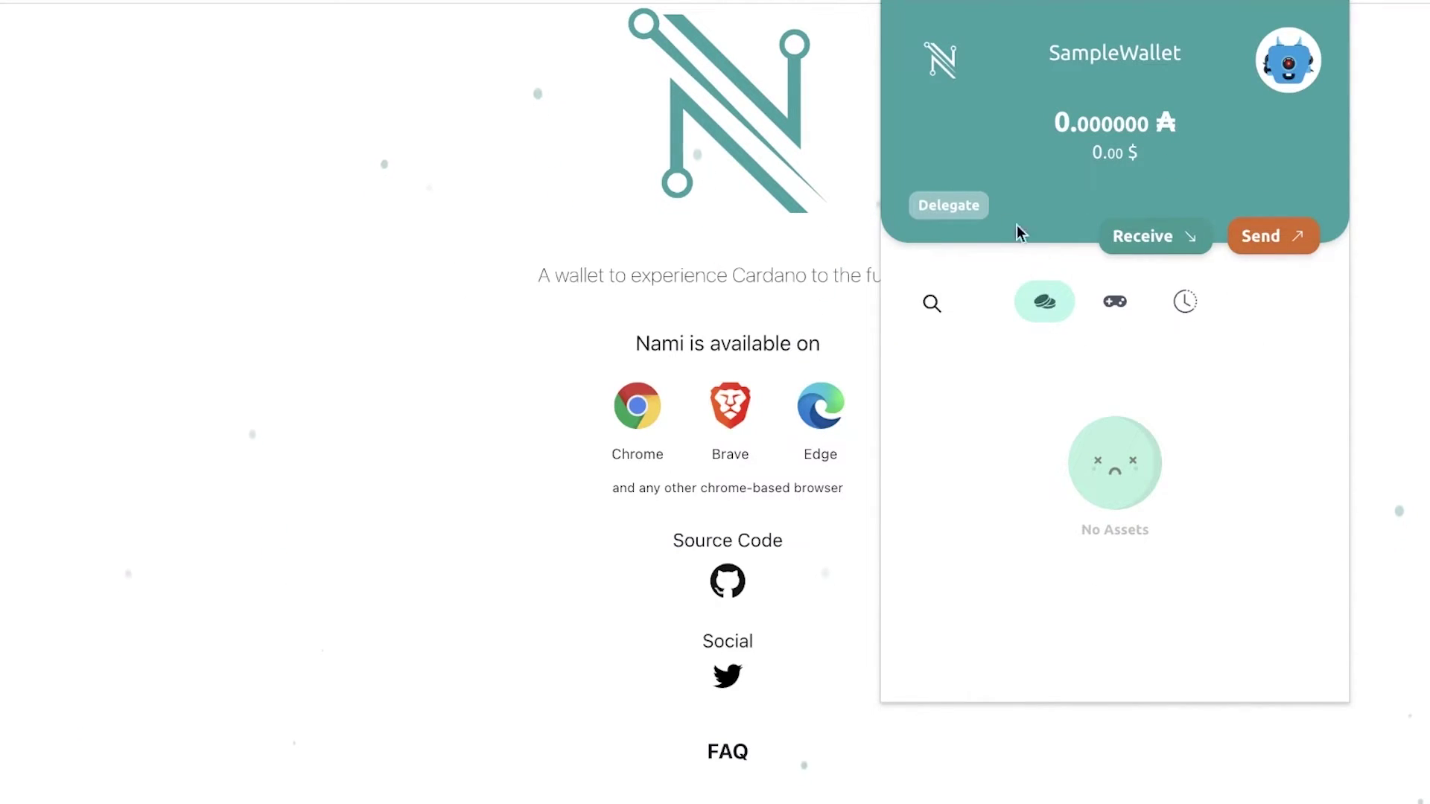
Check SampleWallet's empty Collectibles and History tabs, then bring up the blank Send form.
{"action": "left_click_drag", "start_coordinate": [1058, 125], "coordinate": [1158, 110]}
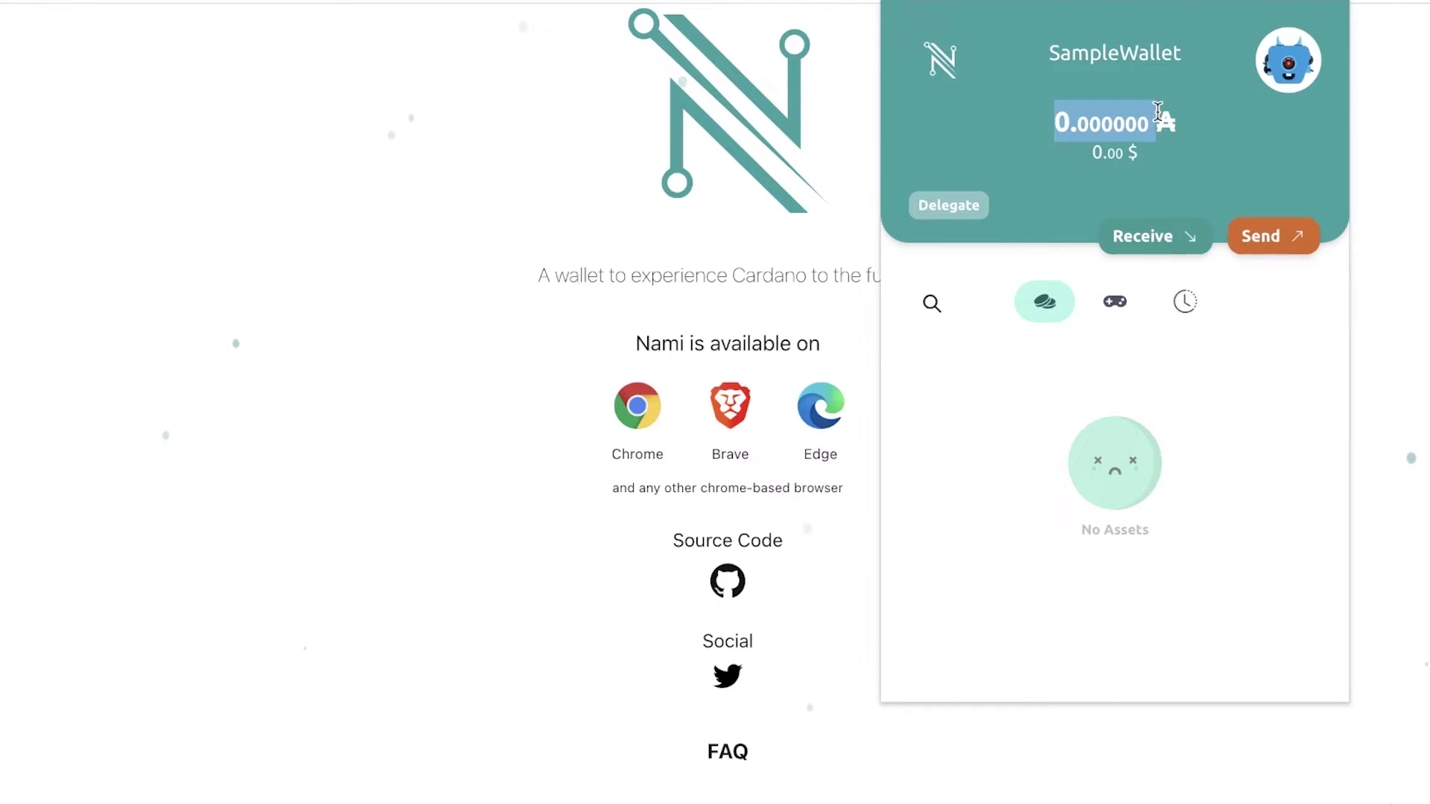
{"action": "left_click", "coordinate": [1071, 118]}
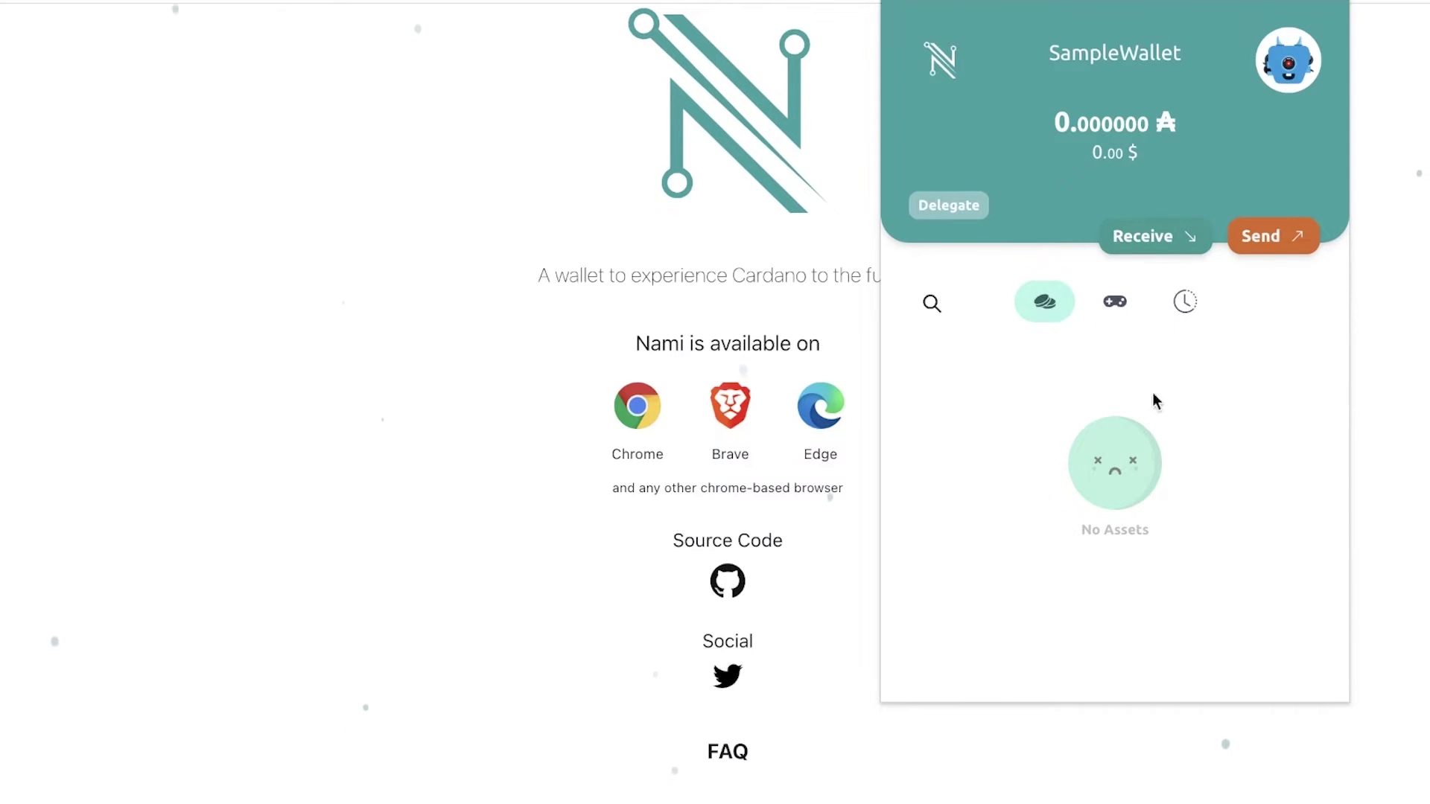
{"action": "left_click", "coordinate": [1118, 305]}
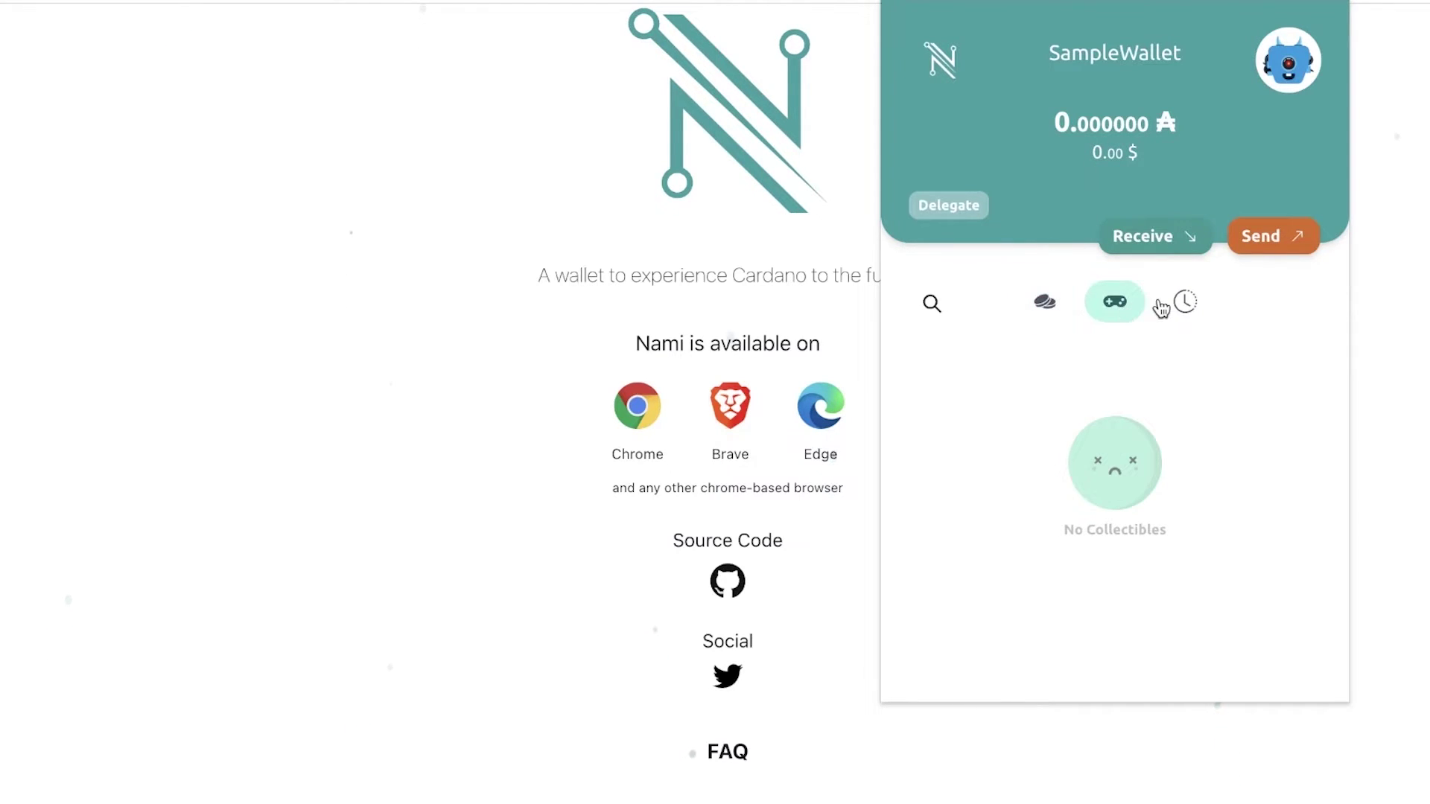
{"action": "left_click", "coordinate": [1185, 302]}
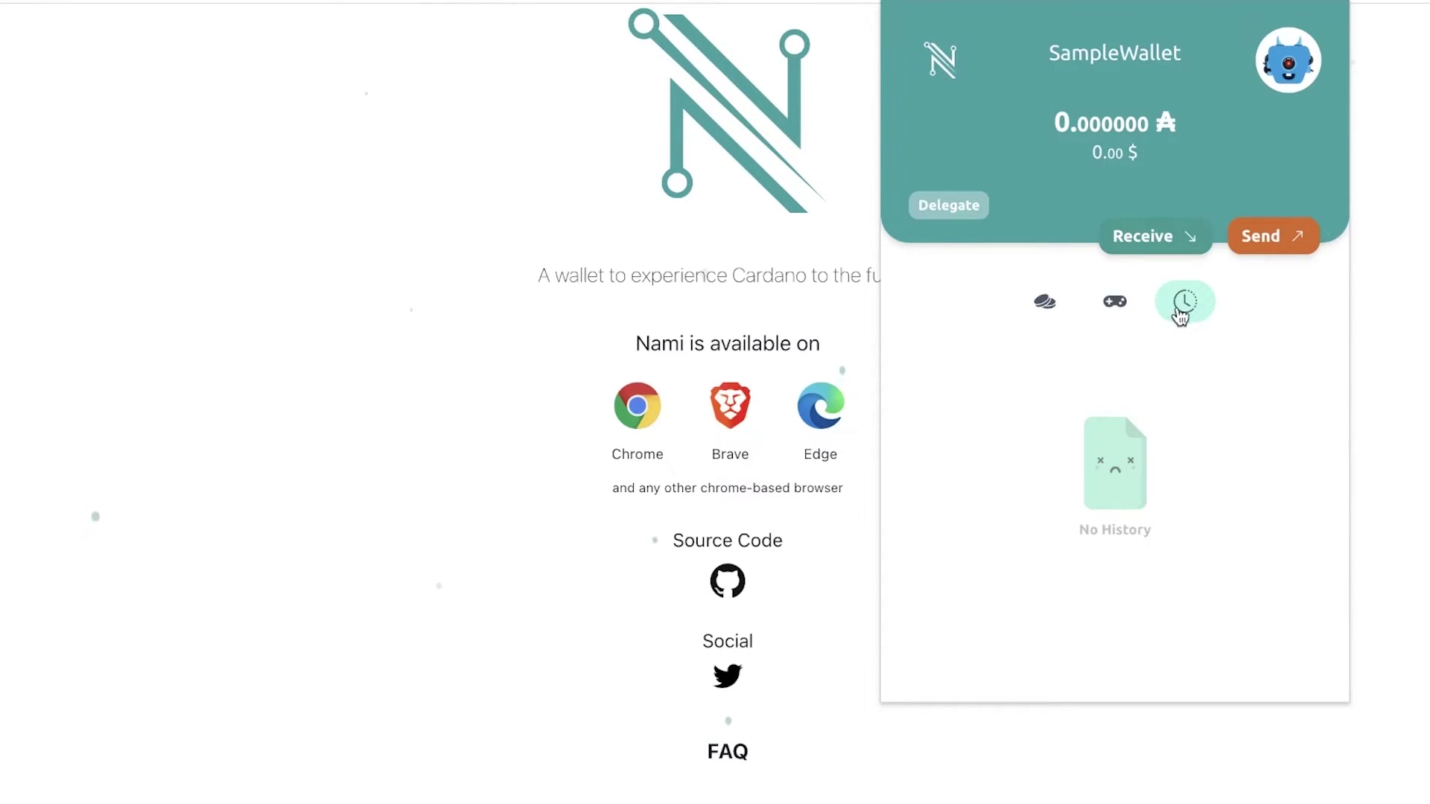
{"action": "left_click", "coordinate": [1139, 242]}
{"action": "left_click", "coordinate": [1271, 217]}
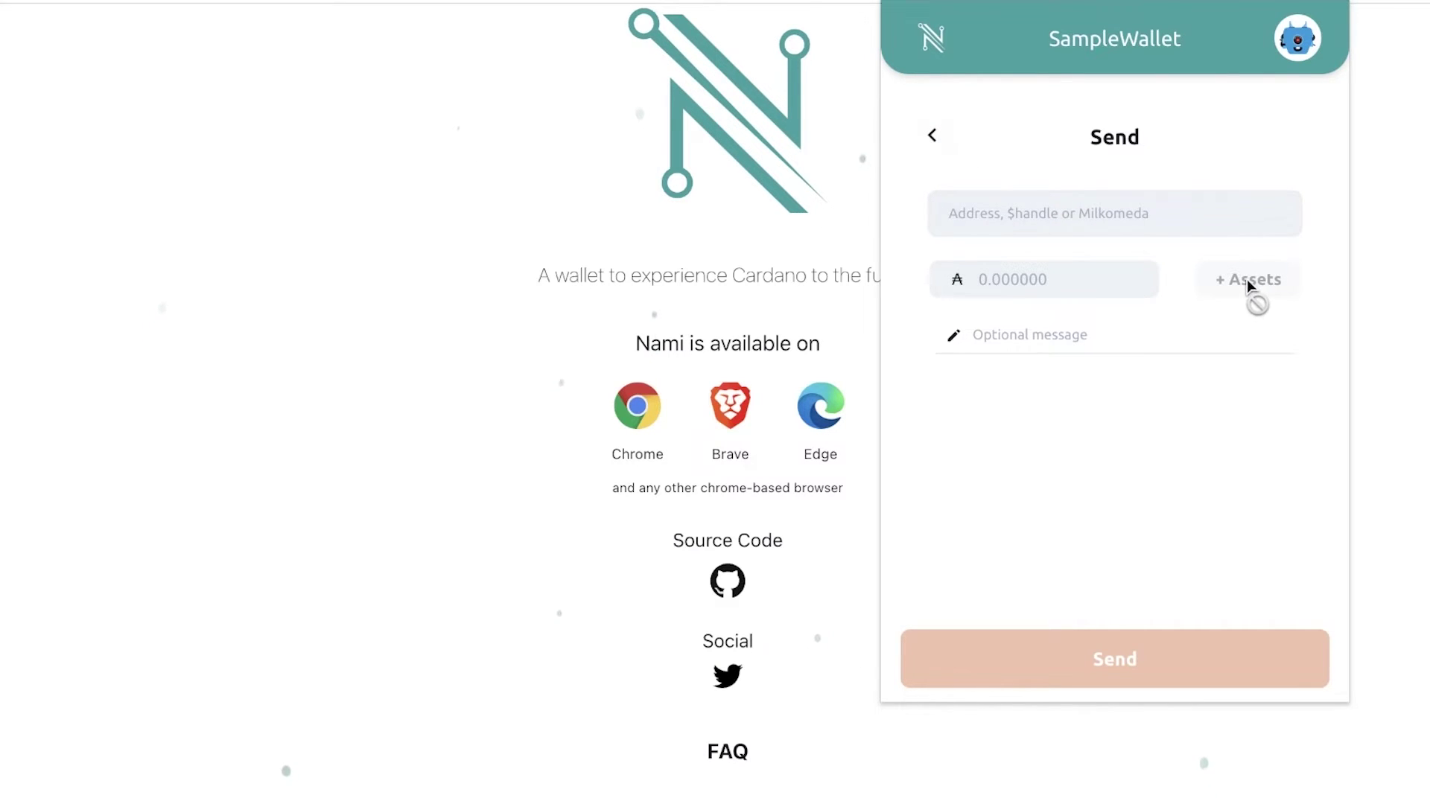
Leave the empty Send form and show SampleWallet's receive address with its QR code.
{"action": "left_click", "coordinate": [1069, 281]}
{"action": "left_click", "coordinate": [932, 135]}
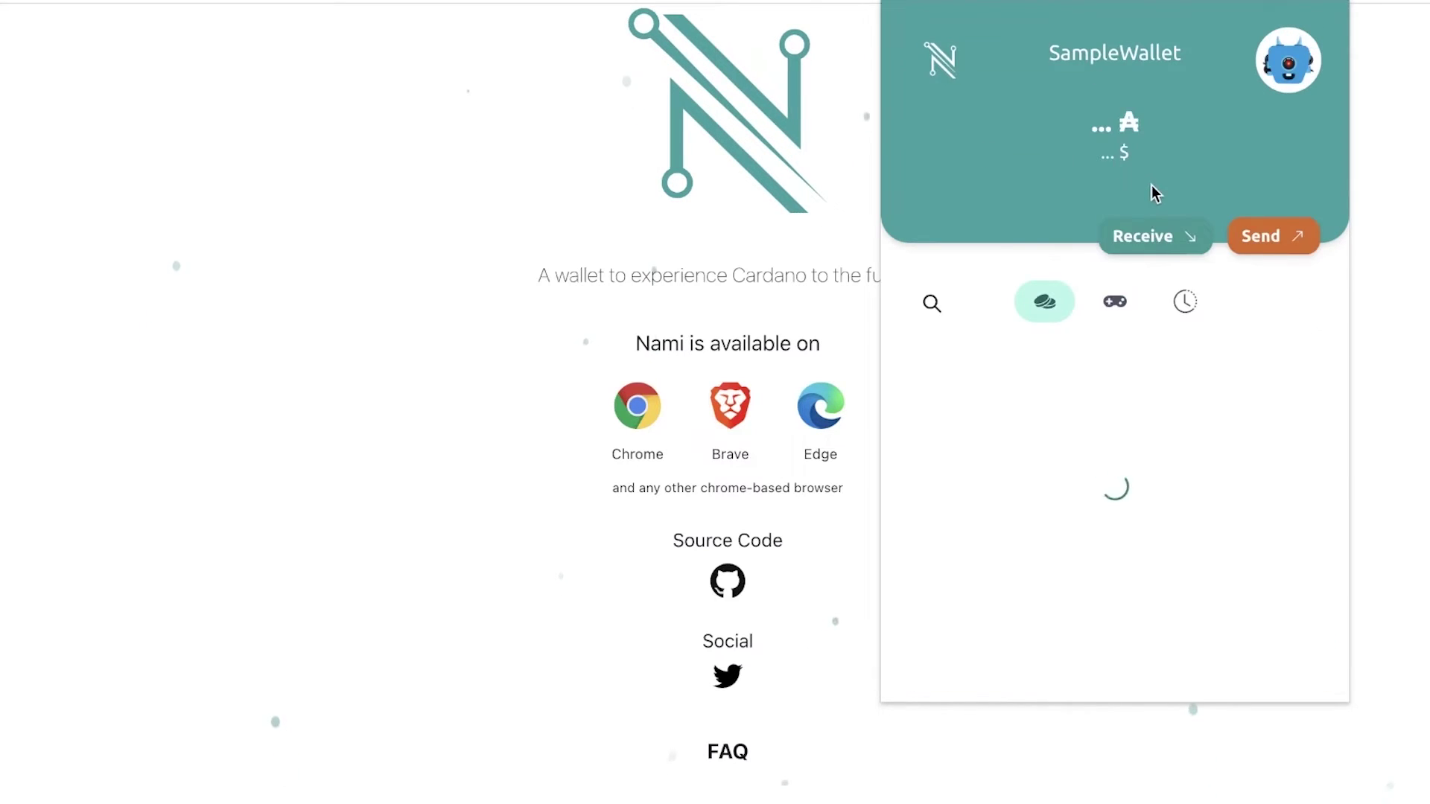
{"action": "left_click", "coordinate": [1165, 257]}
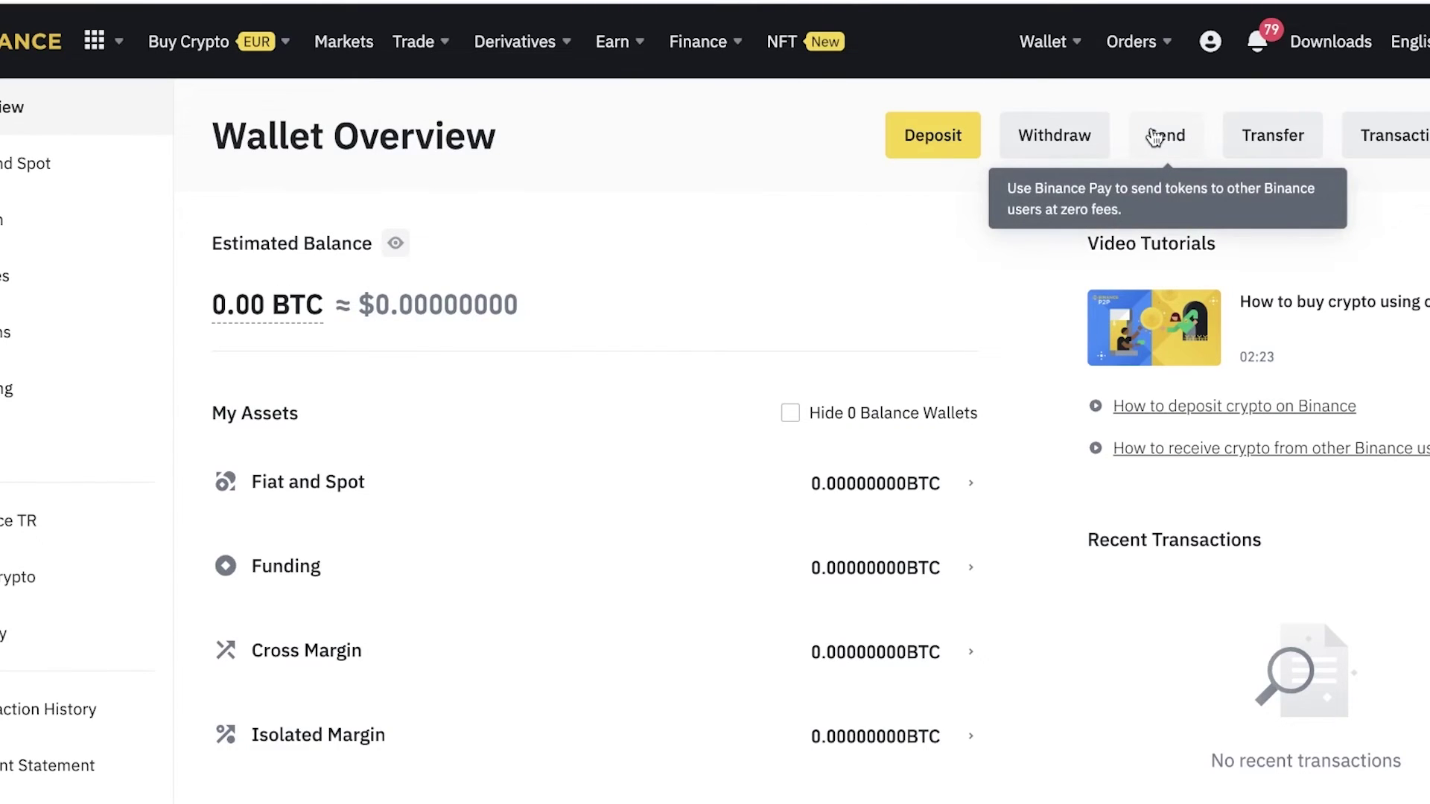
On Binance's send page, copy SampleWallet's receive address from Nami.
{"action": "left_click", "coordinate": [1154, 137]}
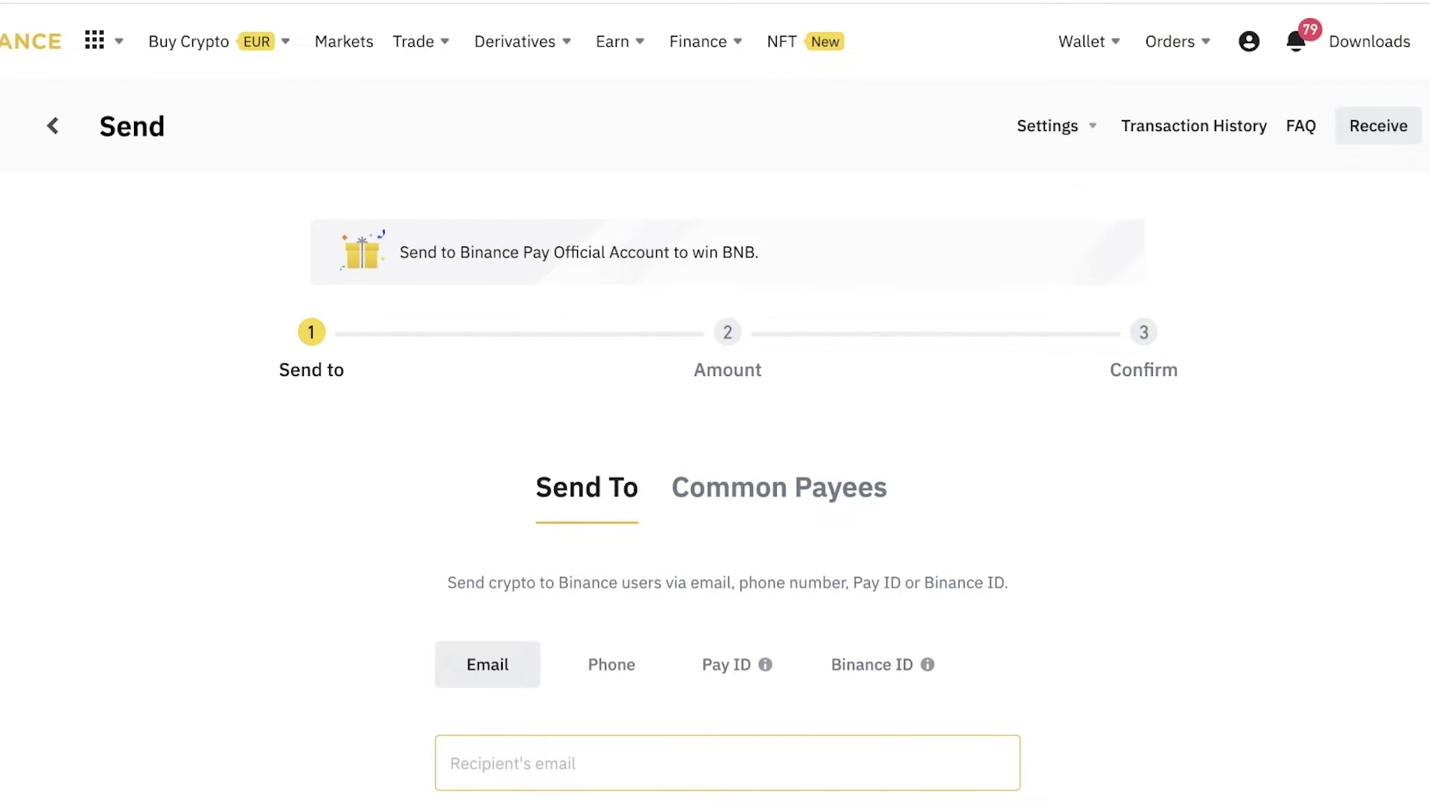
{"action": "left_click", "coordinate": [1162, 248]}
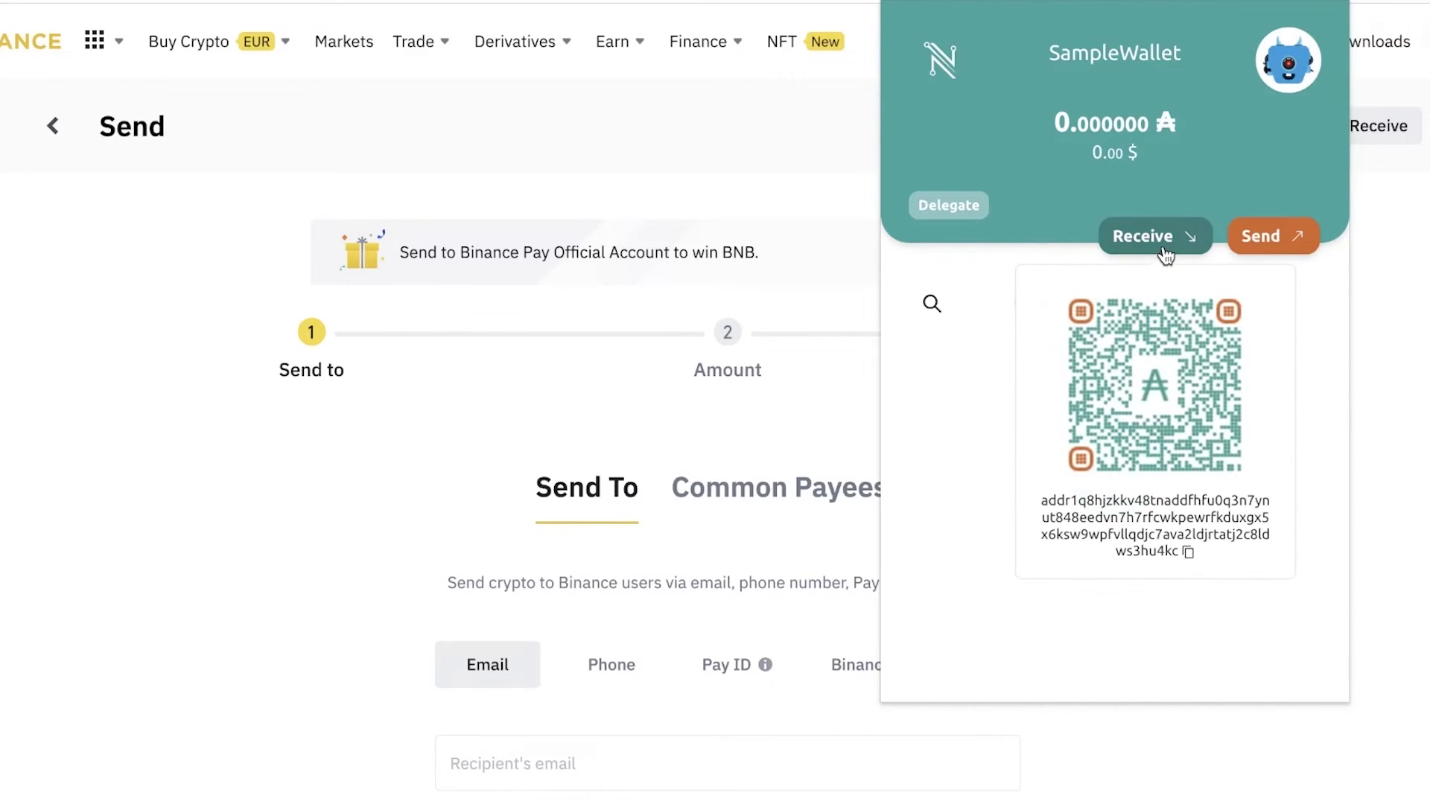
{"action": "left_click", "coordinate": [1187, 555]}
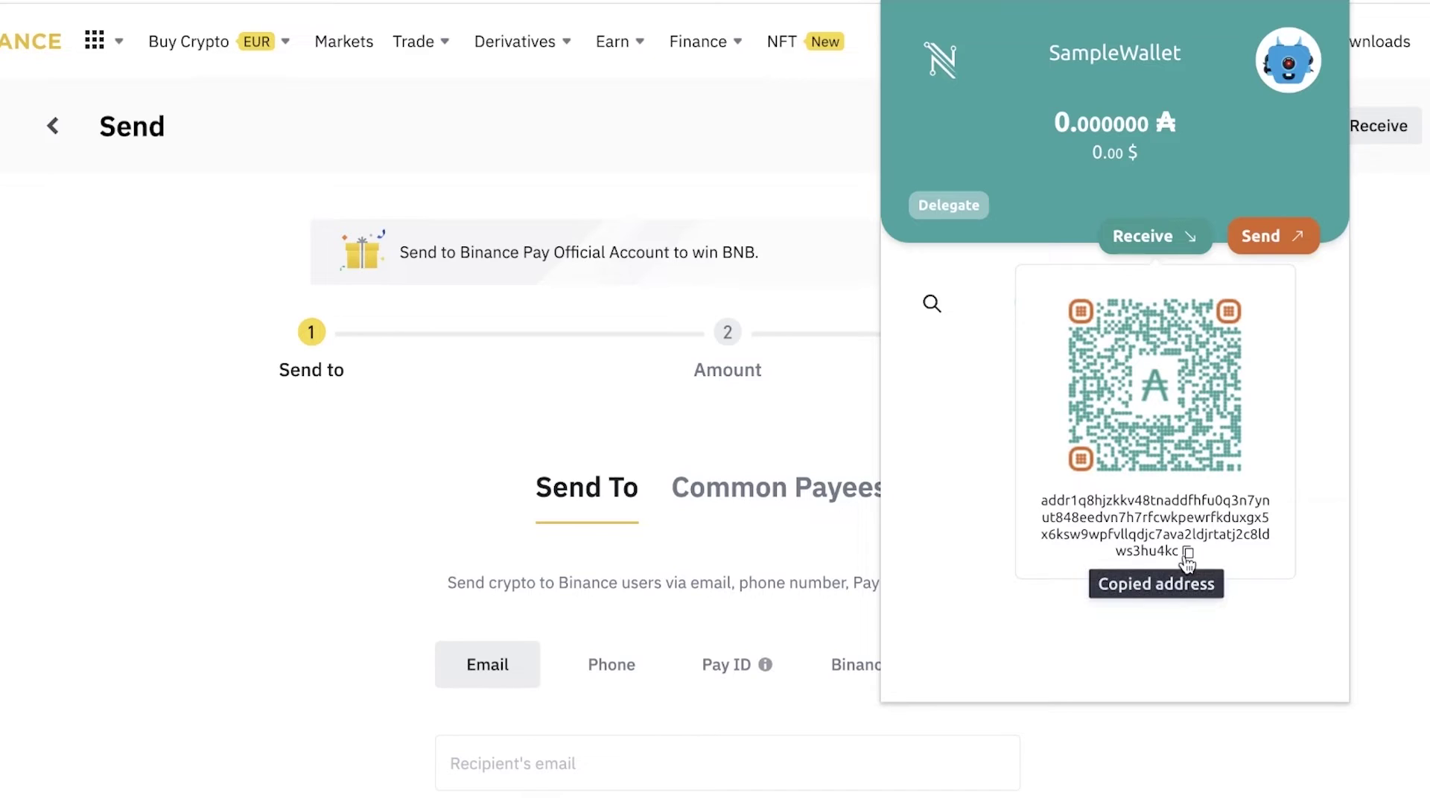
Close the Nami popup and return to Binance's Wallet Overview.
{"action": "scroll", "coordinate": [628, 516], "scroll_direction": "down", "scroll_amount": 1}
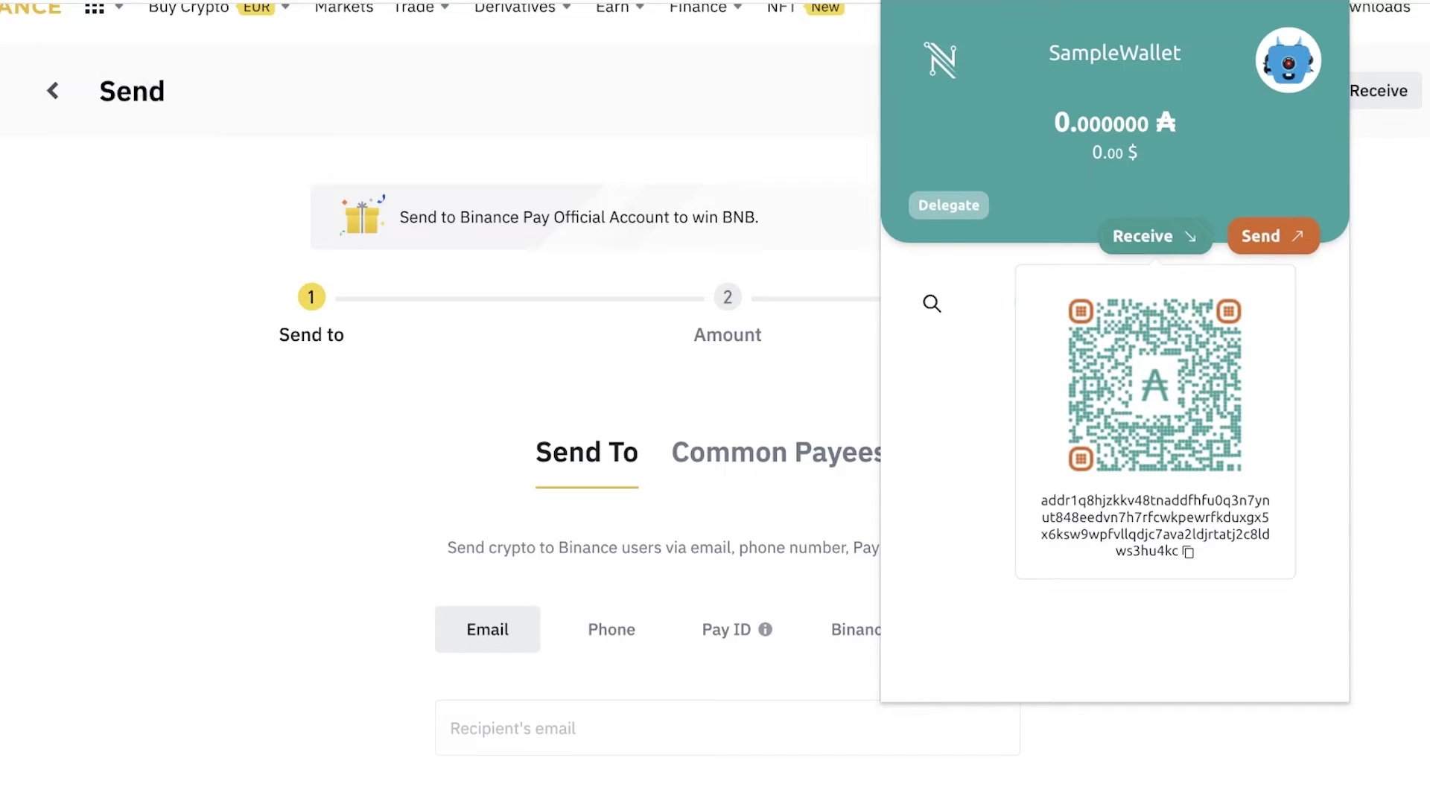
{"action": "key", "text": "Escape"}
{"action": "left_click", "coordinate": [334, 2]}
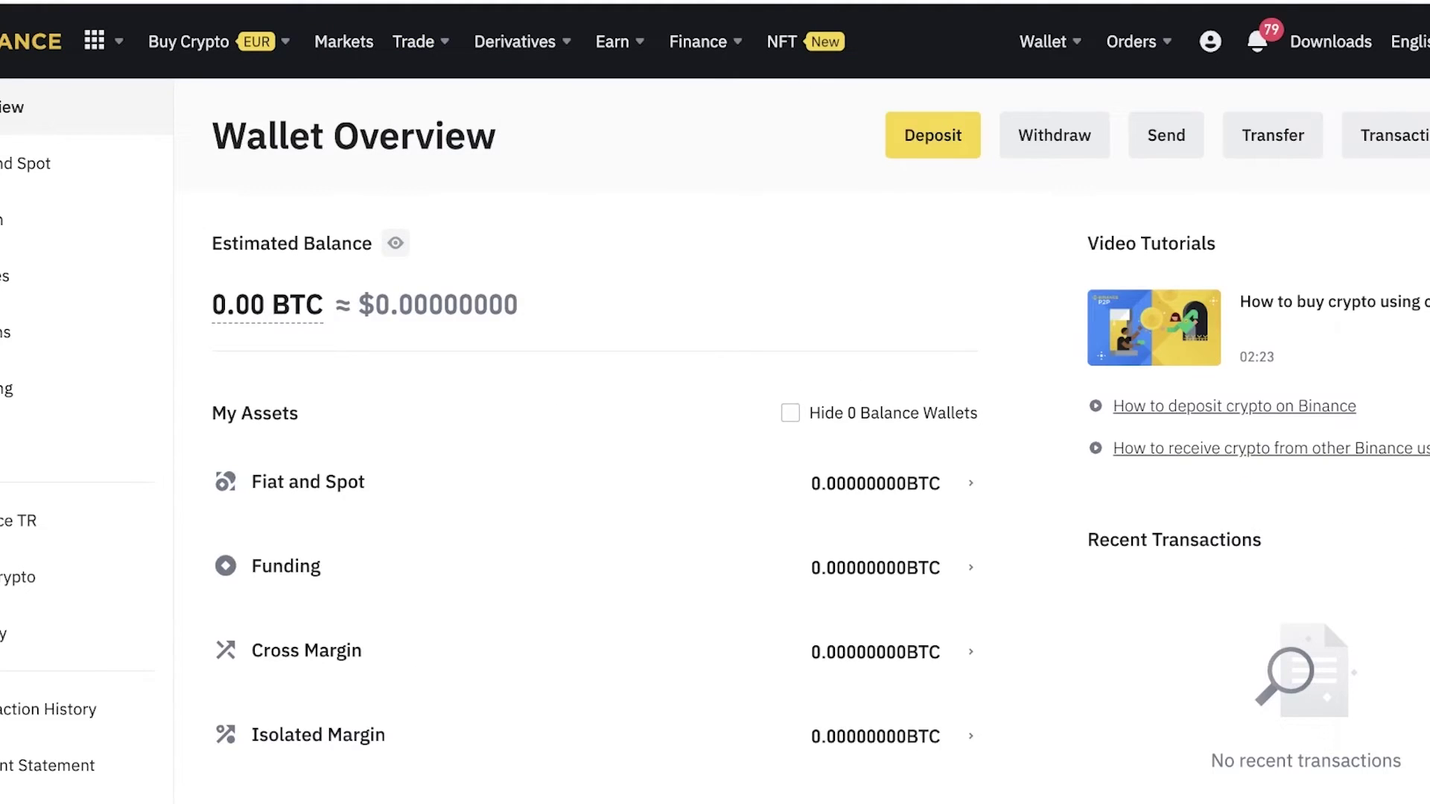
Browse CNFT.io's Trending listings and close Nami to show collections like Clumsy Ghosts and Clay Nation.
{"action": "left_click", "coordinate": [1294, 3]}
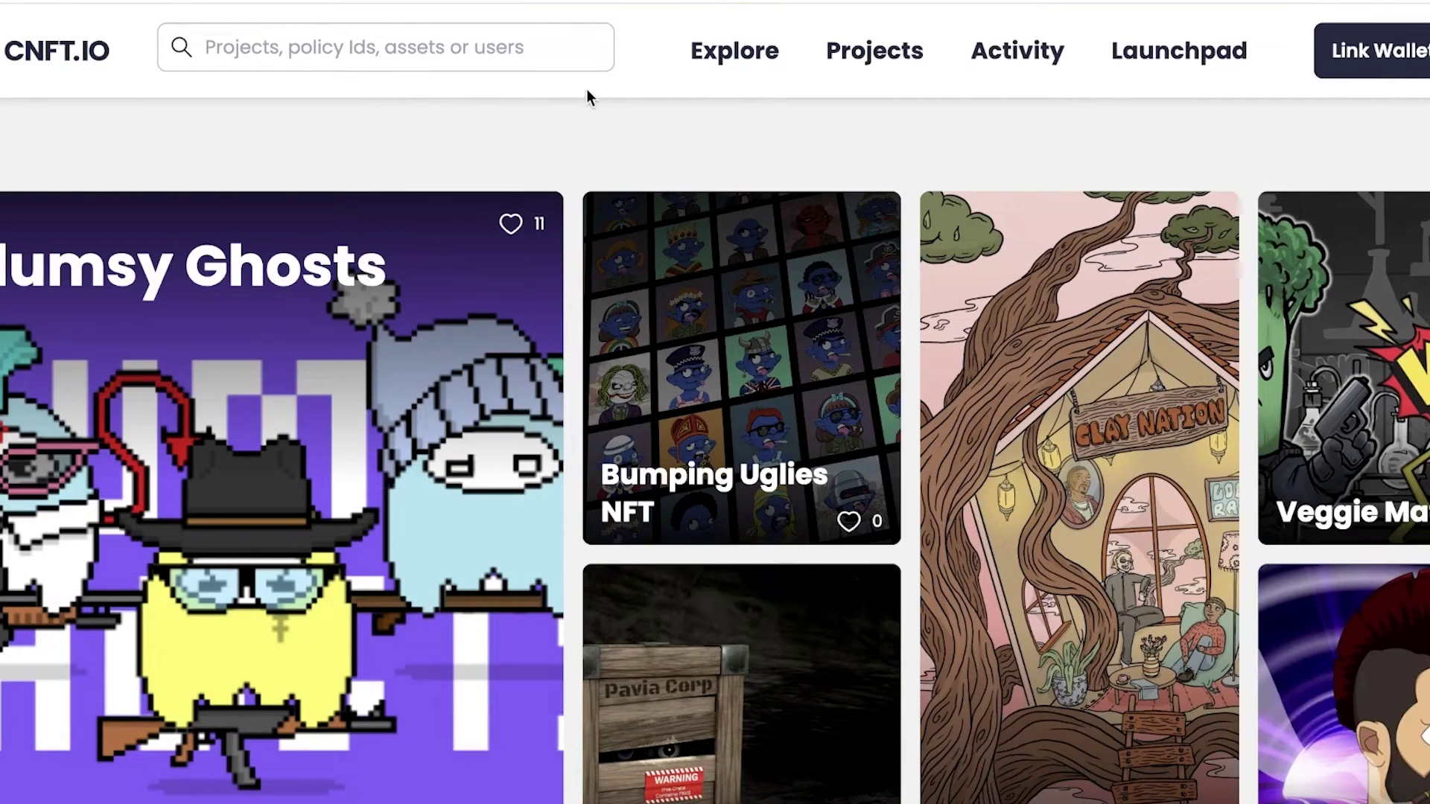
{"action": "scroll", "coordinate": [734, 118], "scroll_direction": "down", "scroll_amount": 15}
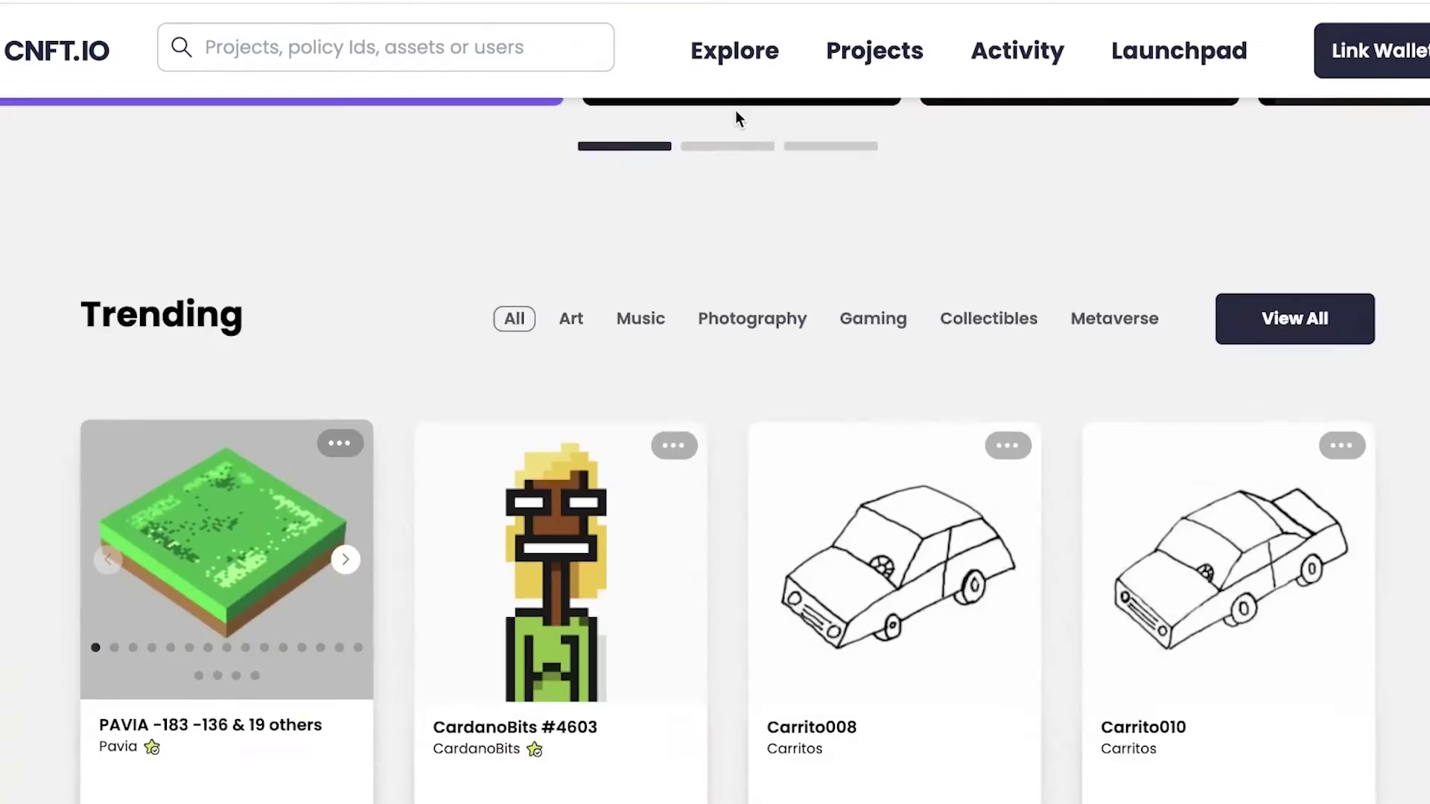
{"action": "scroll", "coordinate": [1282, 279], "scroll_direction": "down", "scroll_amount": 6}
{"action": "scroll", "coordinate": [795, 511], "scroll_direction": "up", "scroll_amount": 15}
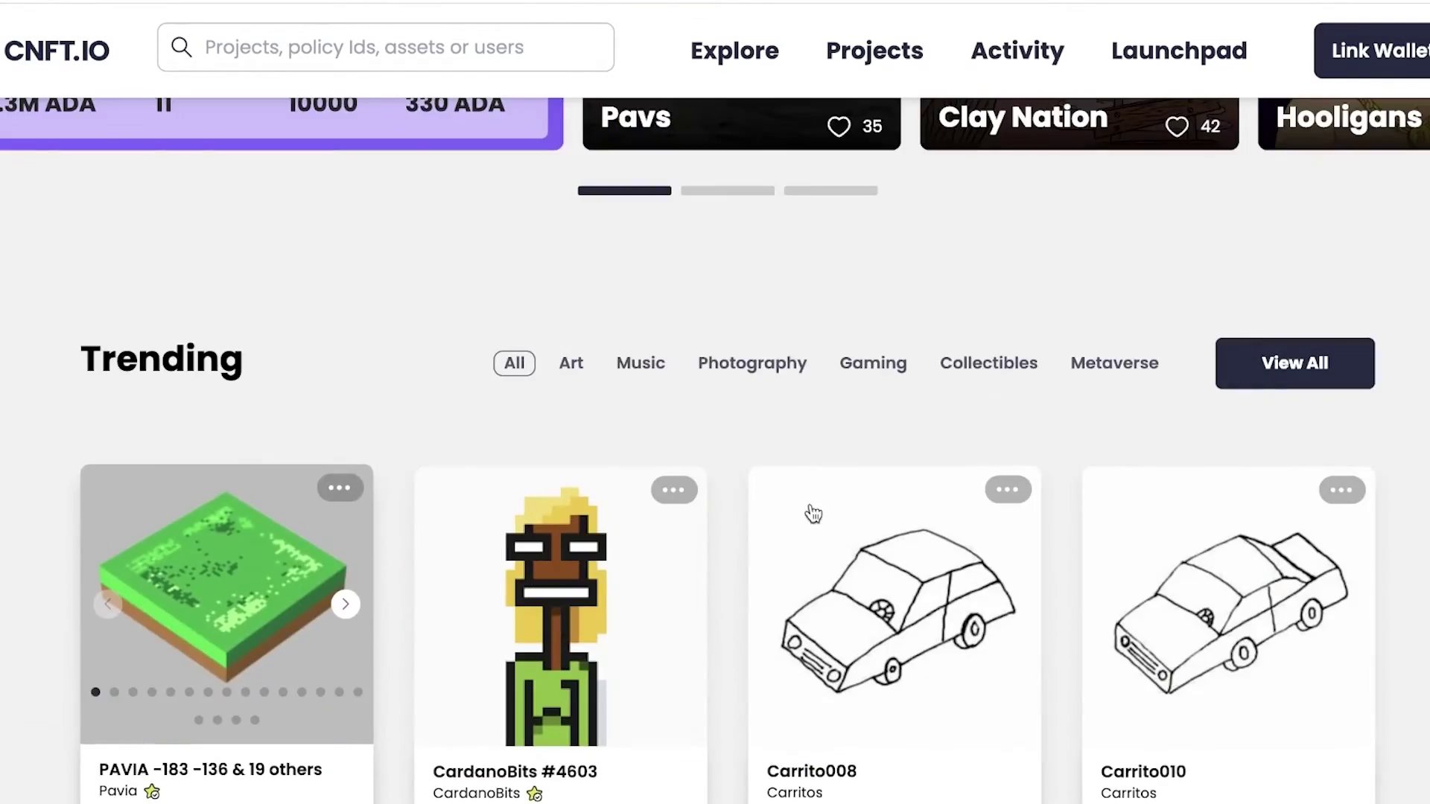
{"action": "scroll", "coordinate": [1419, 352], "scroll_direction": "up", "scroll_amount": 1}
{"action": "scroll", "coordinate": [1419, 352], "scroll_direction": "down", "scroll_amount": 20}
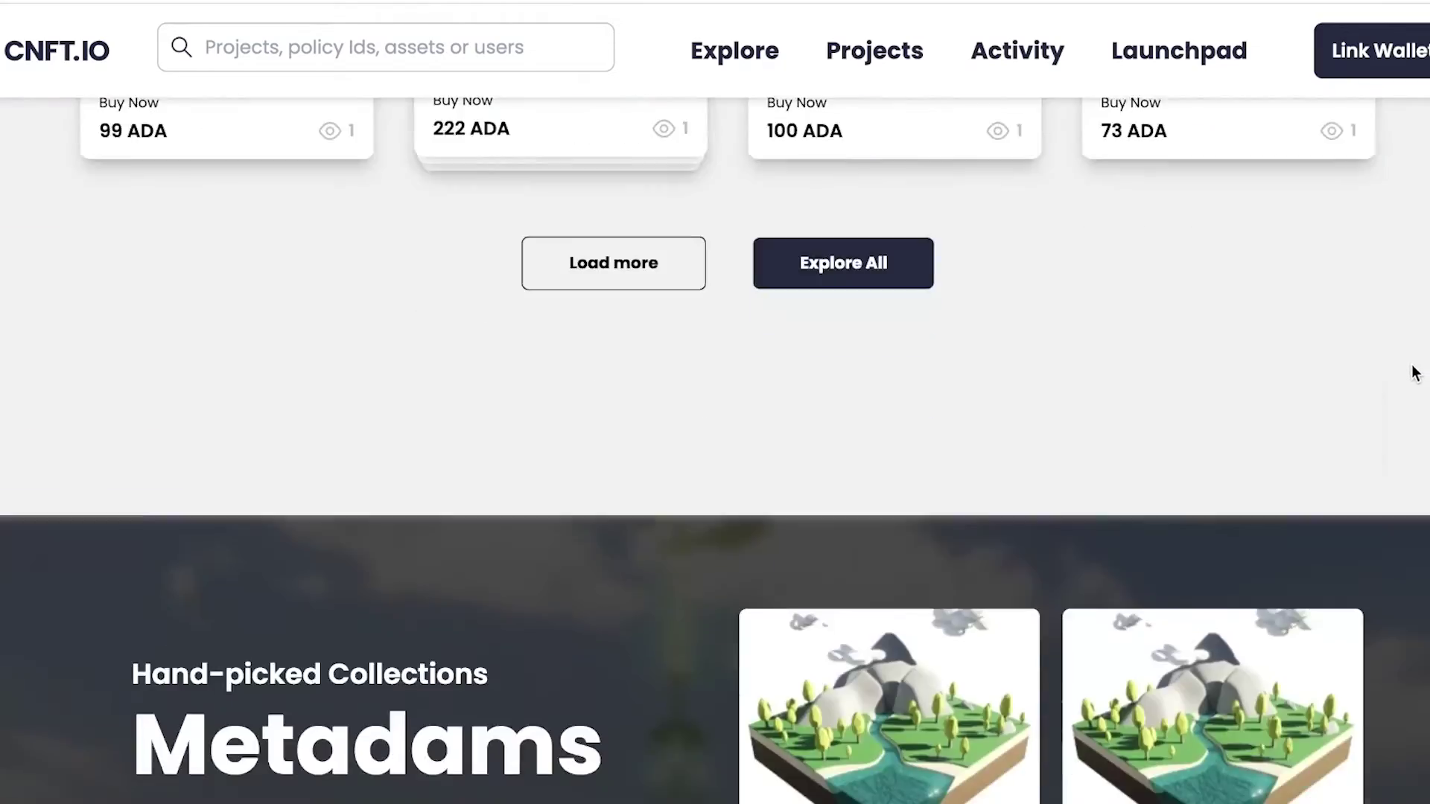
{"action": "scroll", "coordinate": [1417, 372], "scroll_direction": "up", "scroll_amount": 10}
{"action": "scroll", "coordinate": [1416, 374], "scroll_direction": "down", "scroll_amount": 7}
{"action": "scroll", "coordinate": [1417, 374], "scroll_direction": "up", "scroll_amount": 8}
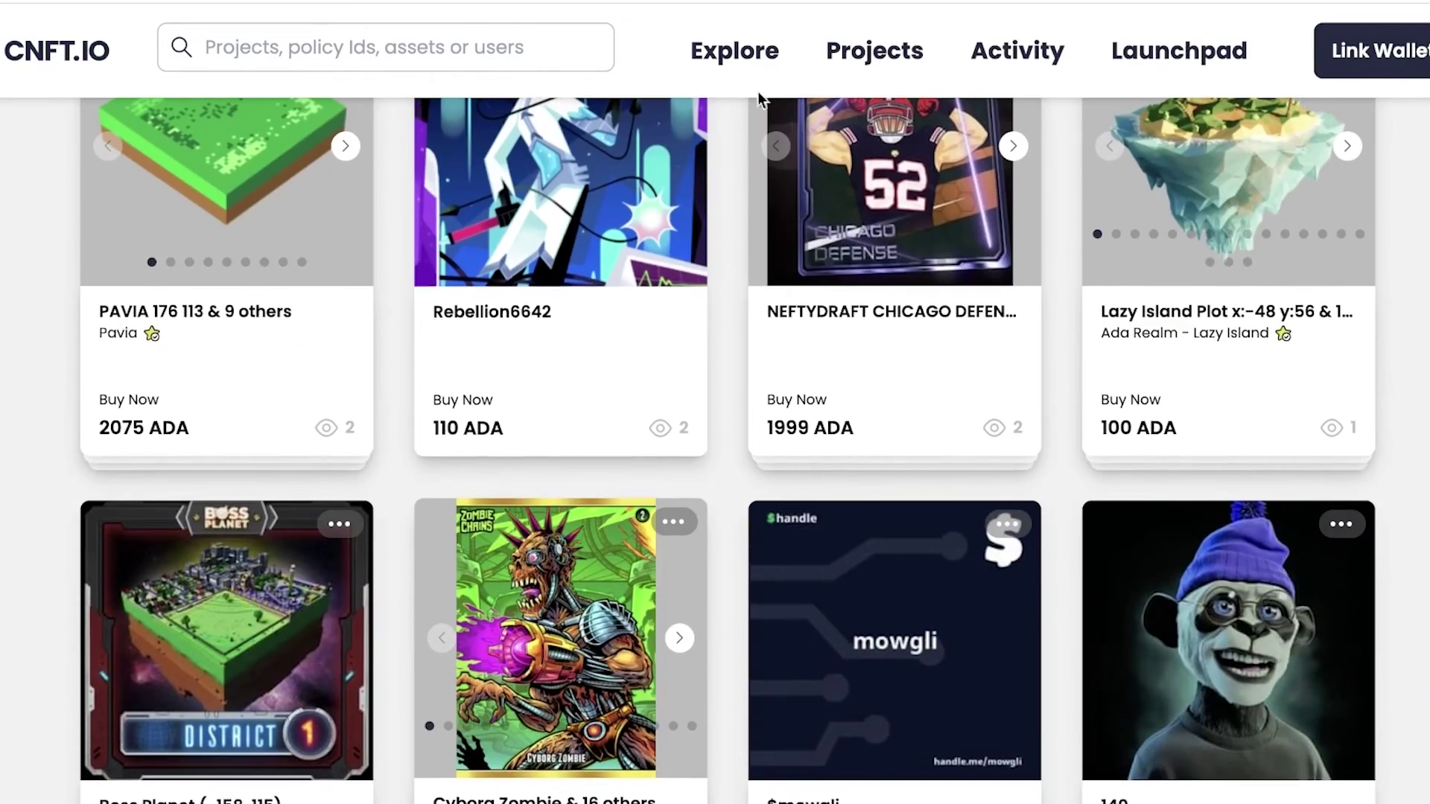
{"action": "scroll", "coordinate": [1294, 256], "scroll_direction": "down", "scroll_amount": 7}
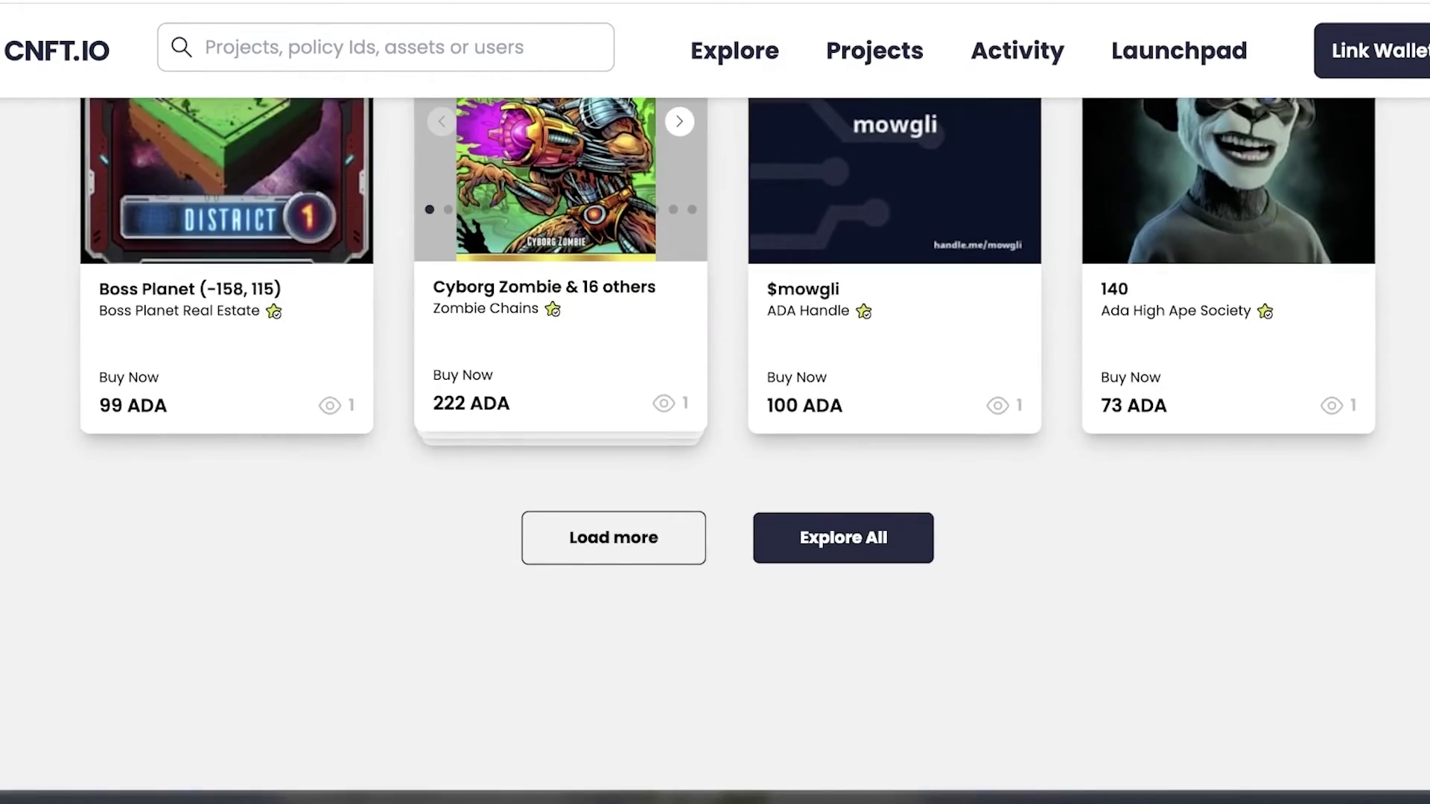
{"action": "scroll", "coordinate": [715, 447], "scroll_direction": "up", "scroll_amount": 20}
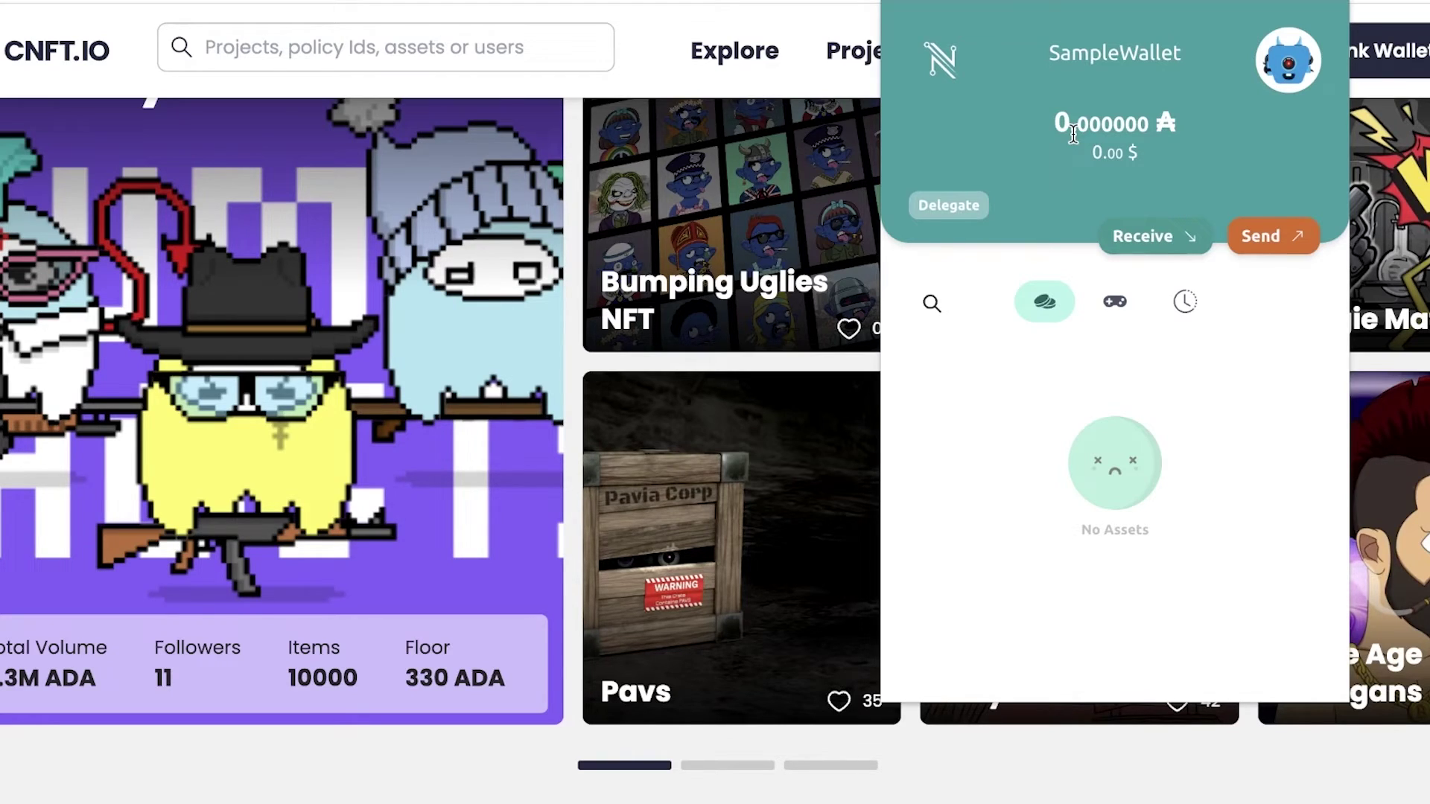
{"action": "key", "text": "Escape"}
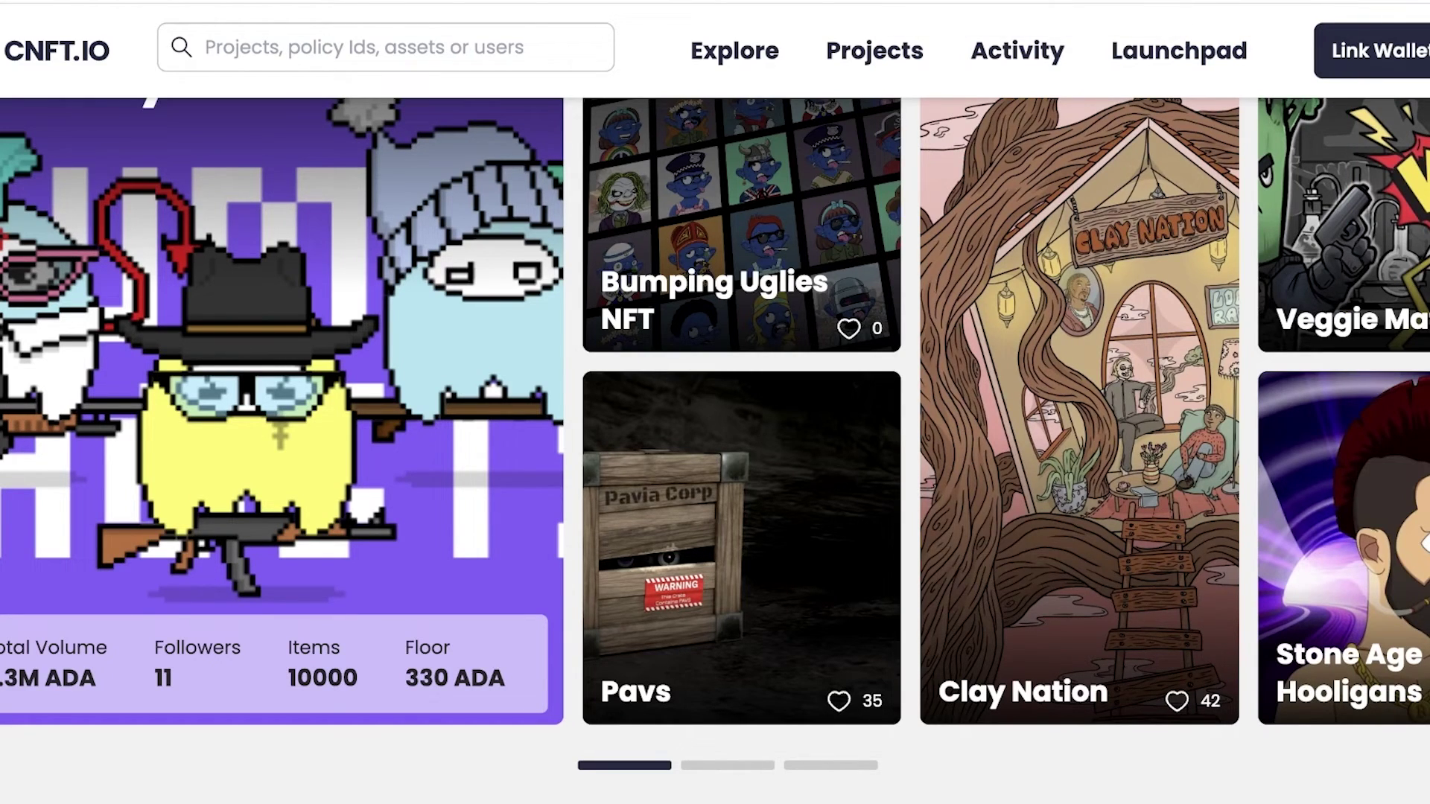
{"action": "scroll", "coordinate": [1117, 16], "scroll_direction": "down", "scroll_amount": 1}
Scroll Nami's Twitter timeline to the retweet warning that Nami has no stakepool.
{"action": "scroll", "coordinate": [1117, 16], "scroll_direction": "up", "scroll_amount": 3}
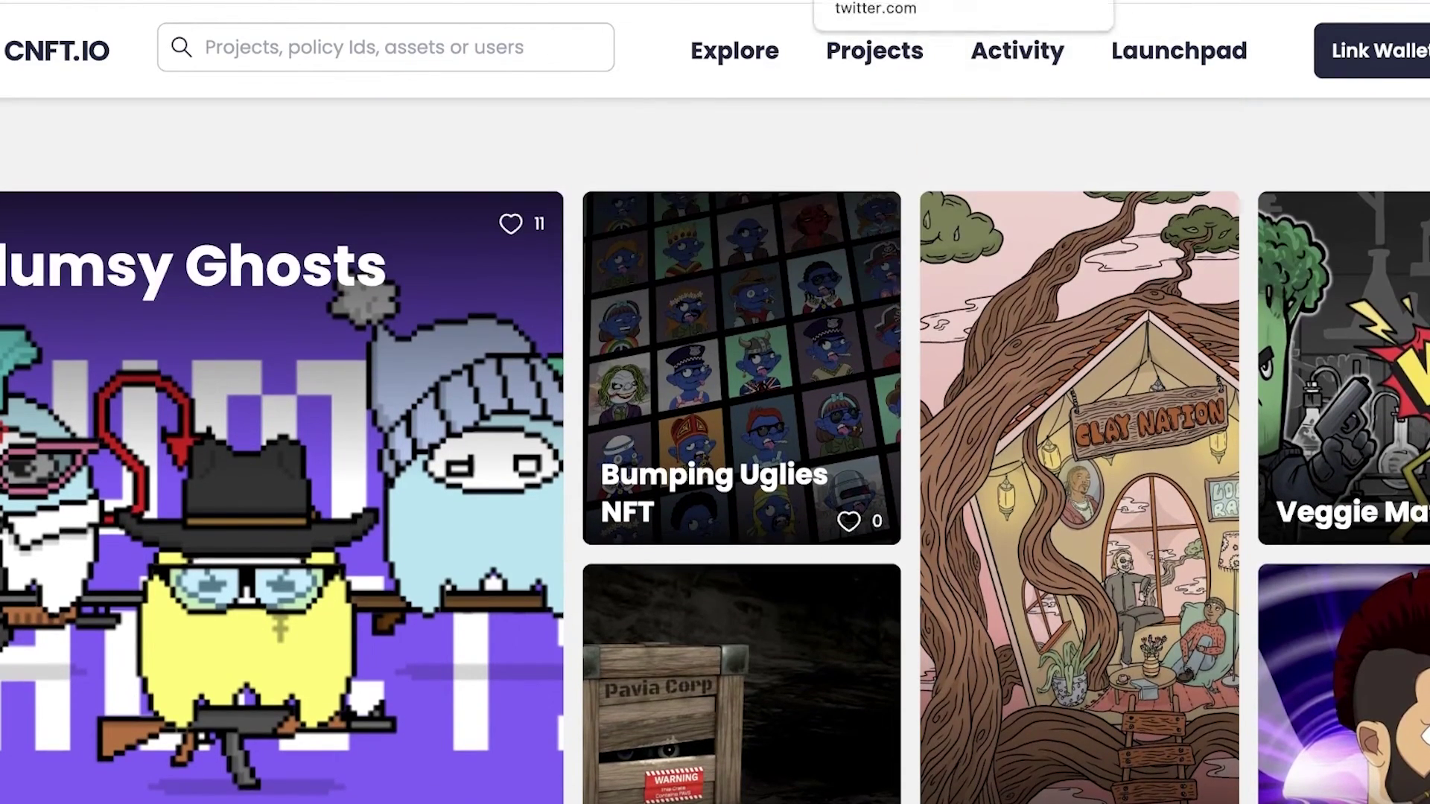
{"action": "left_click", "coordinate": [938, 2]}
{"action": "scroll", "coordinate": [1009, 271], "scroll_direction": "down", "scroll_amount": 15}
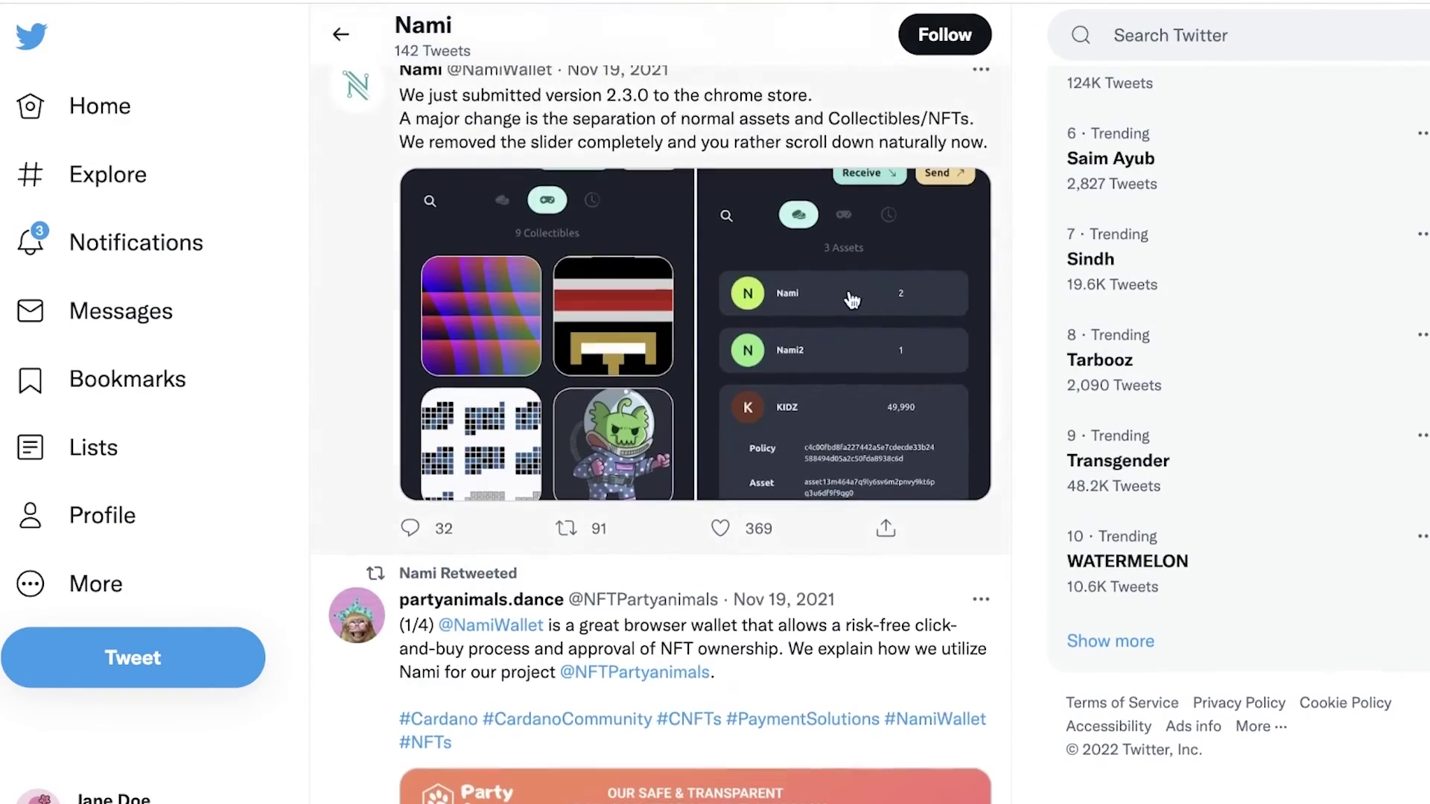
{"action": "scroll", "coordinate": [635, 253], "scroll_direction": "down", "scroll_amount": 3}
{"action": "scroll", "coordinate": [636, 253], "scroll_direction": "down", "scroll_amount": 2}
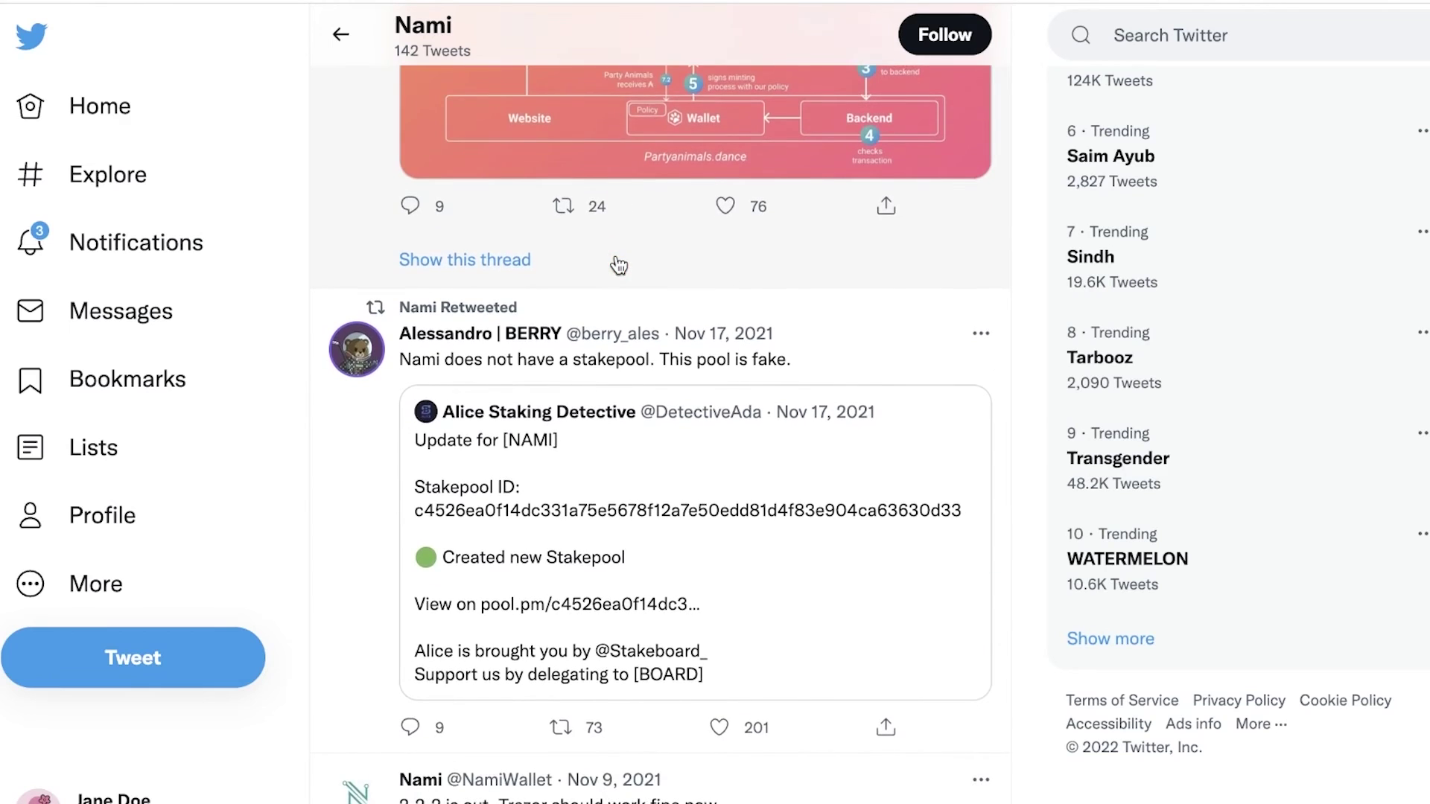
{"action": "scroll", "coordinate": [617, 265], "scroll_direction": "up", "scroll_amount": 7}
{"action": "scroll", "coordinate": [617, 265], "scroll_direction": "down", "scroll_amount": 7}
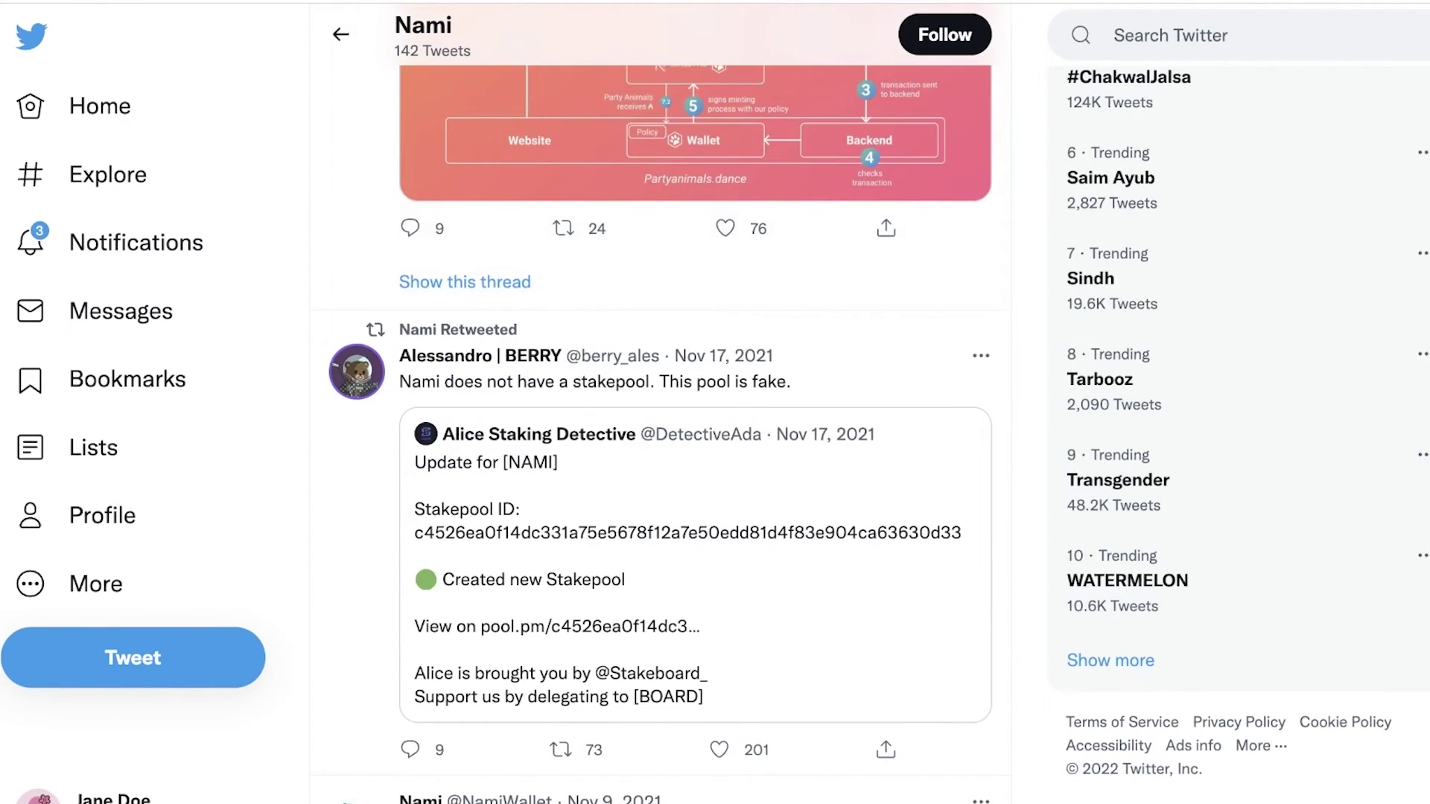
{"action": "key", "text": "ctrl+Tab"}
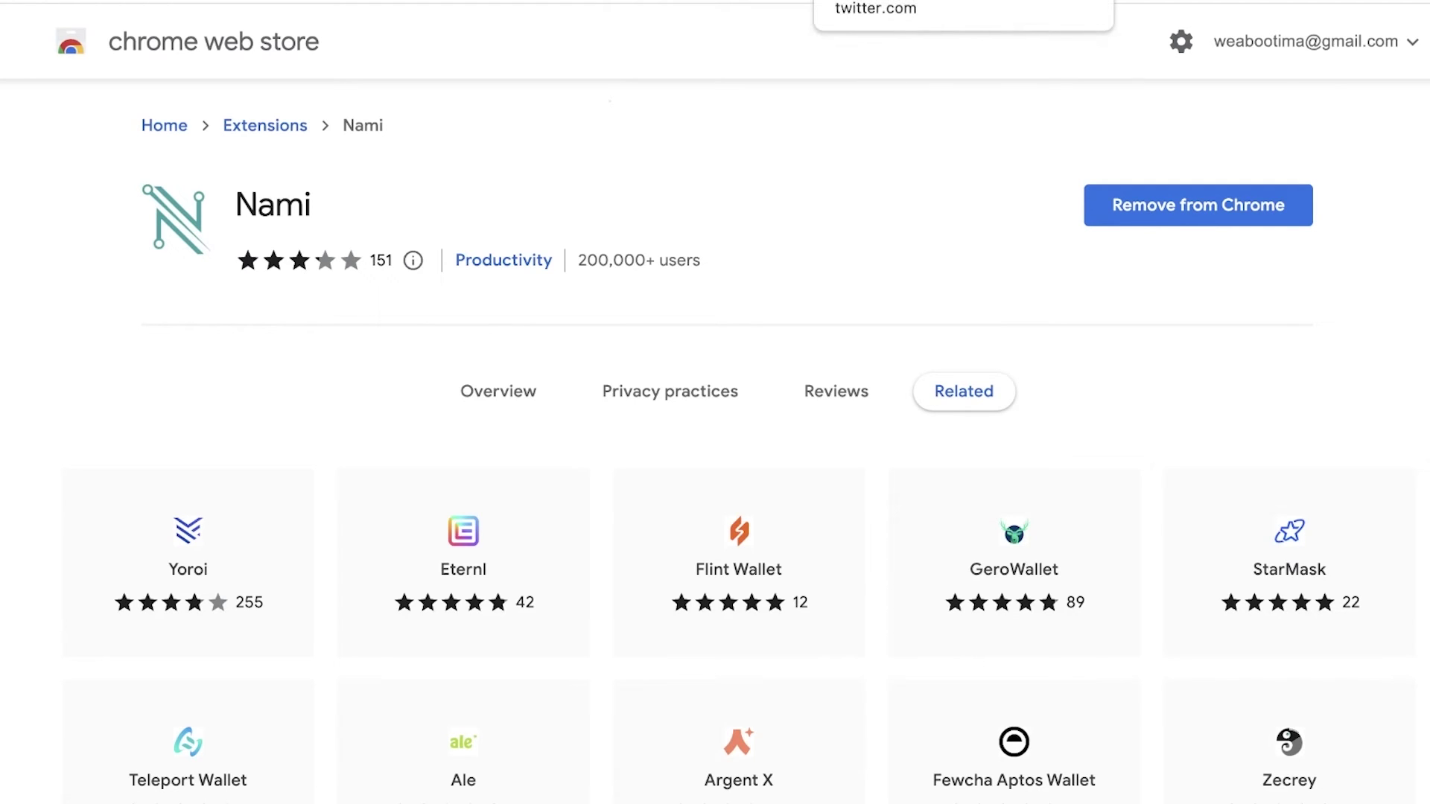
{"action": "key", "text": "ctrl+shift+Tab"}
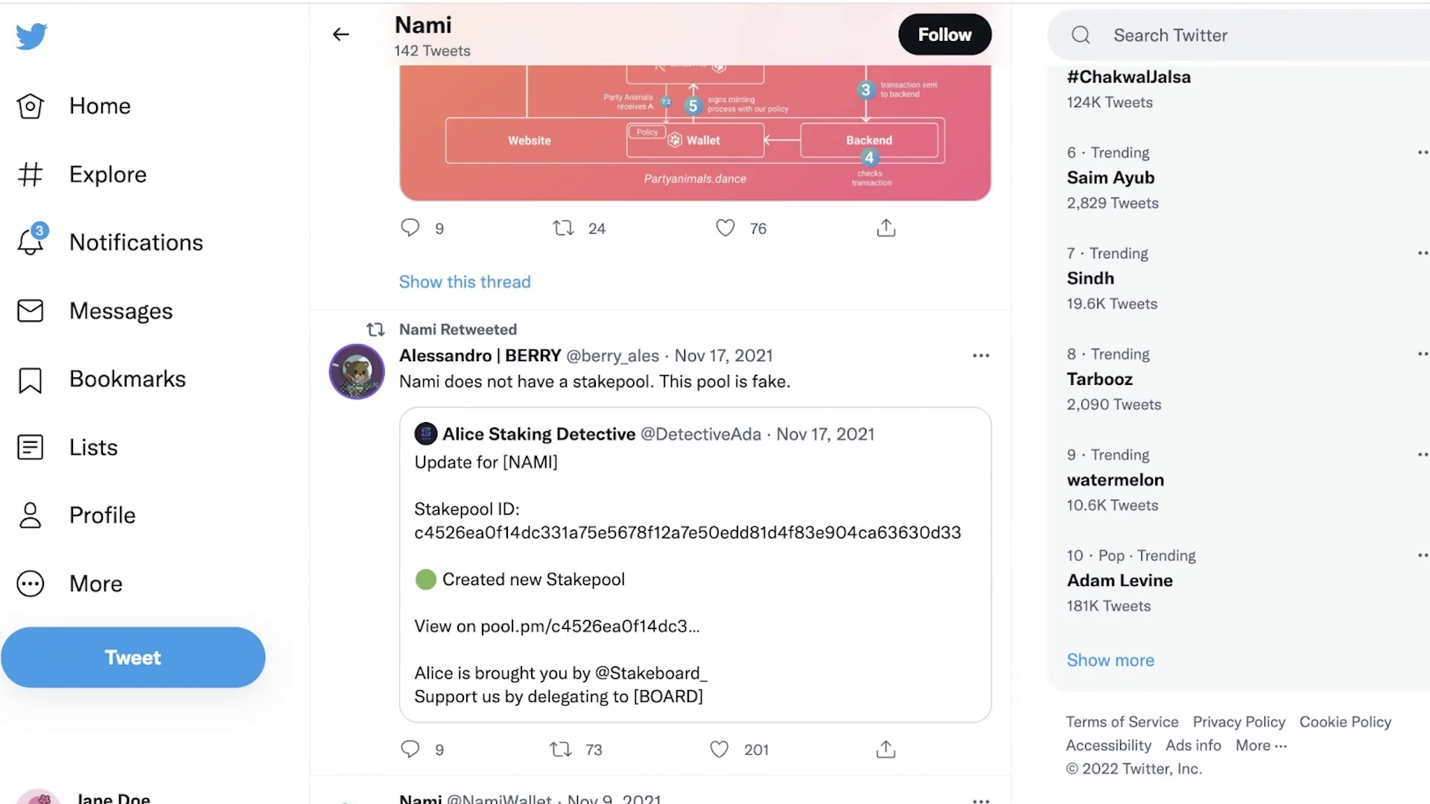